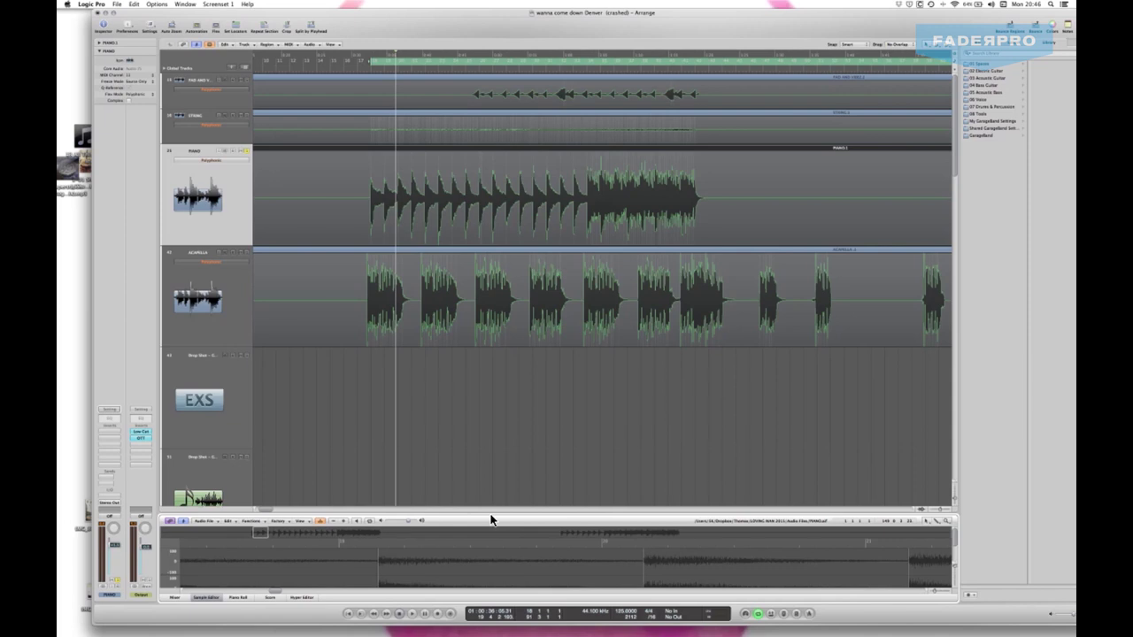
Step: Enlarge the sample editor so it takes up most of the window
{"action": "left_click_drag", "start_coordinate": [491, 520], "coordinate": [483, 270]}
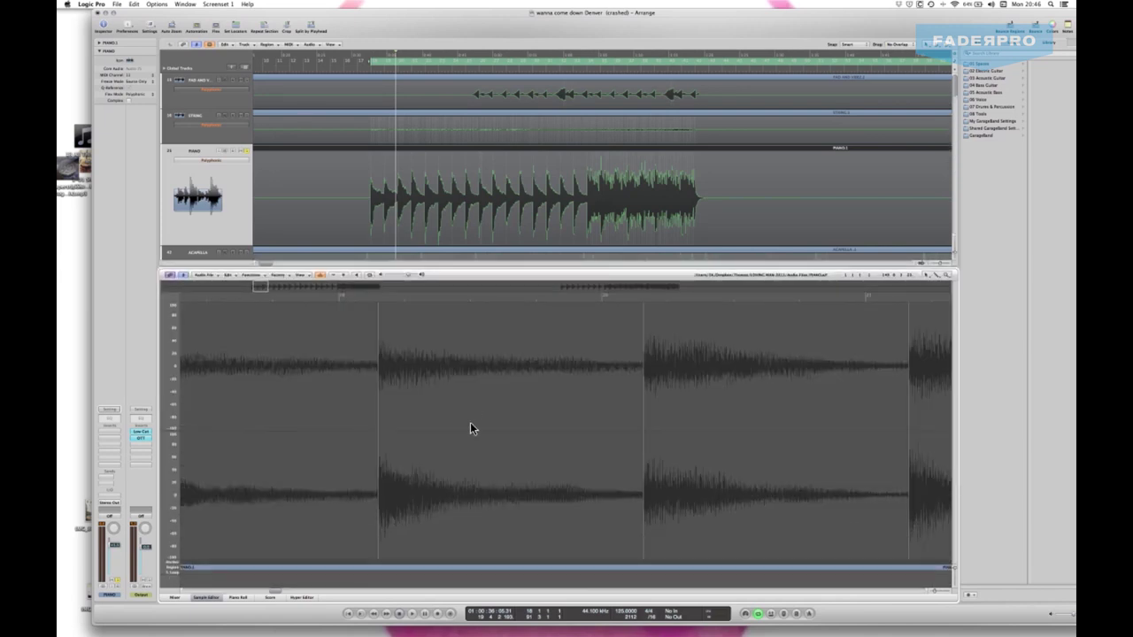
{"action": "left_click", "coordinate": [228, 276]}
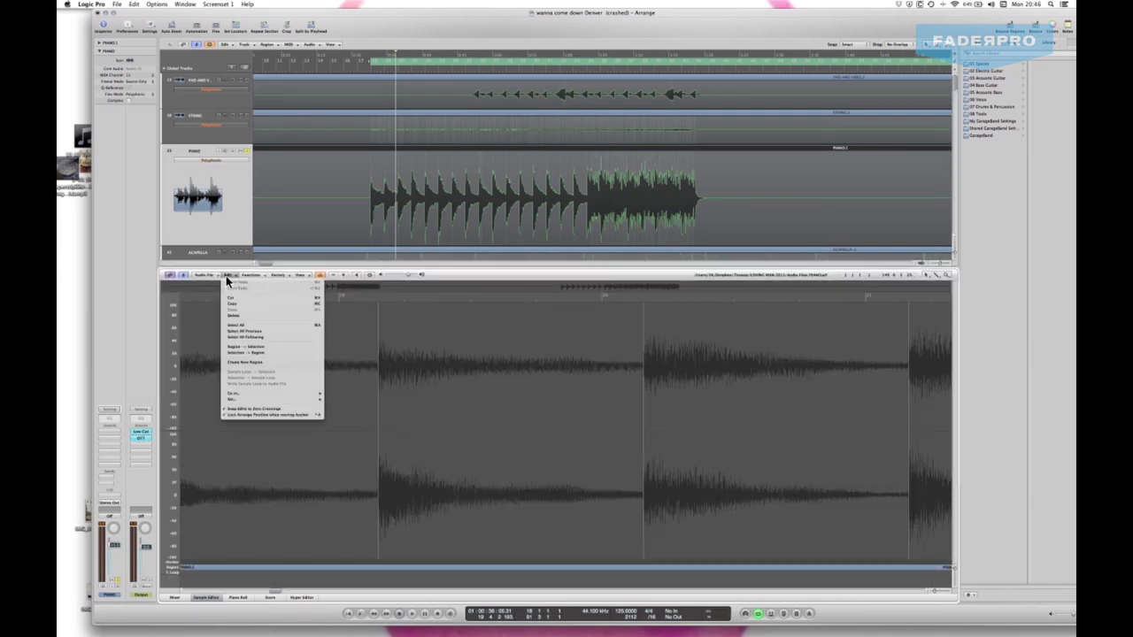
{"action": "left_click", "coordinate": [249, 274]}
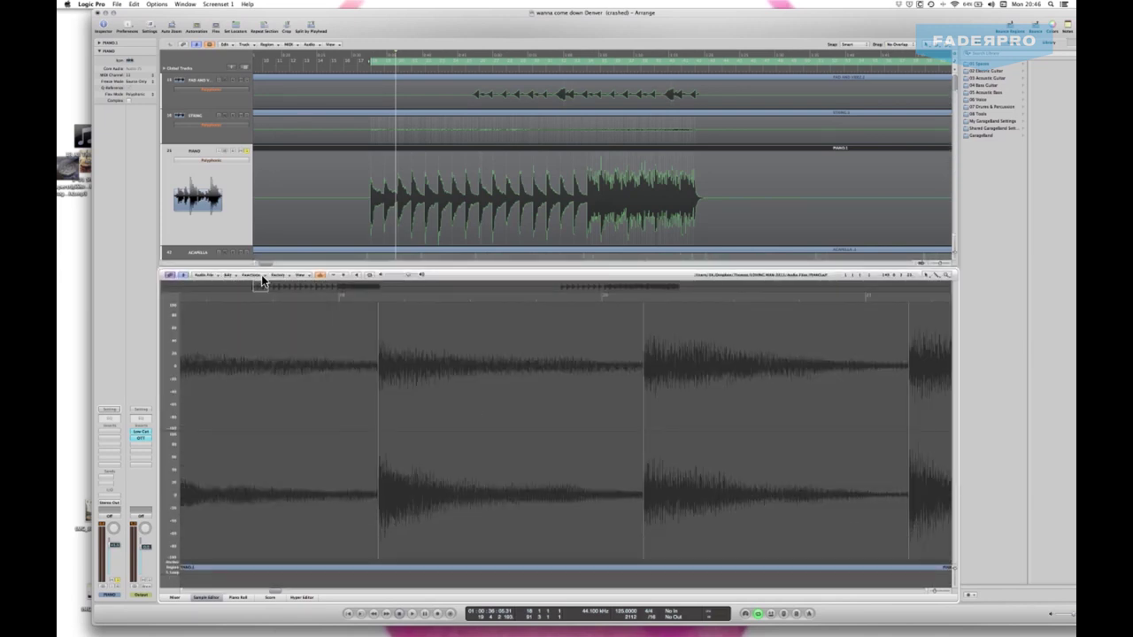
Step: Use the Scissors to split the PIANO region where its audio ends
{"action": "right_click", "coordinate": [350, 210]}
{"action": "left_click", "coordinate": [373, 248]}
{"action": "left_click", "coordinate": [368, 148]}
{"action": "left_click", "coordinate": [700, 162]}
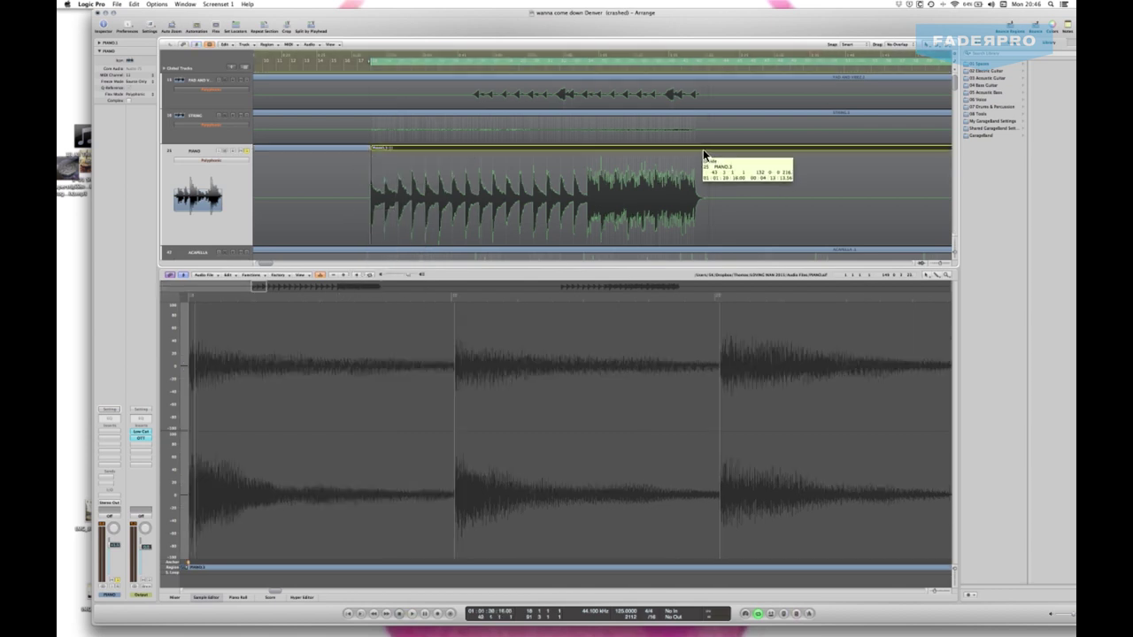
Step: Return to the Pointer tool and select the first PIANO region
{"action": "key", "text": "Escape"}
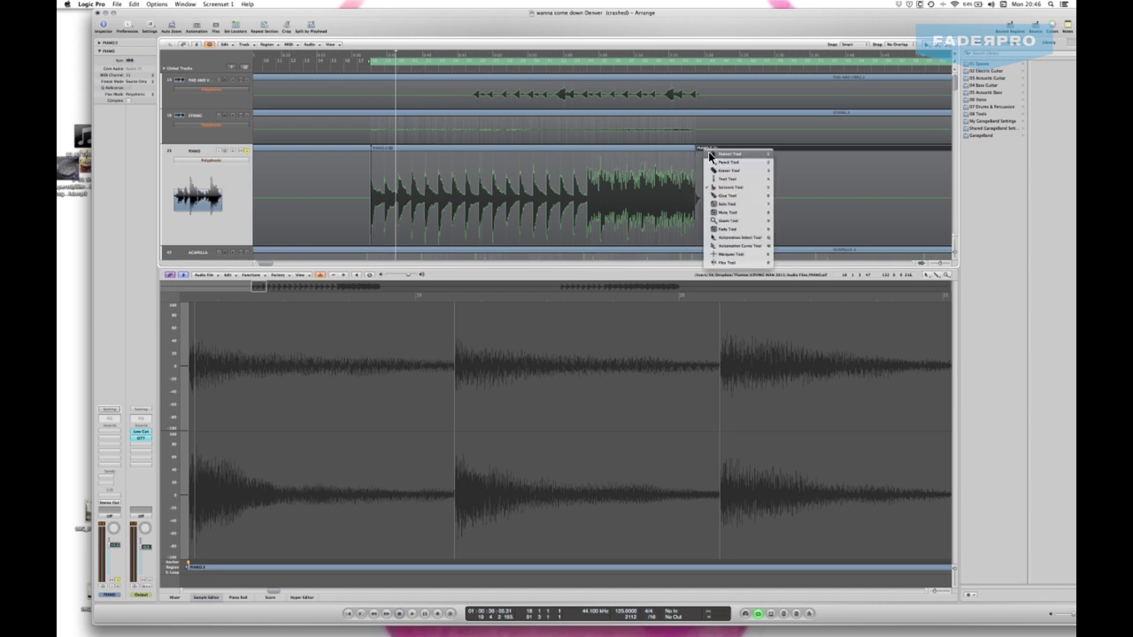
{"action": "left_click", "coordinate": [710, 155]}
{"action": "left_click", "coordinate": [712, 159]}
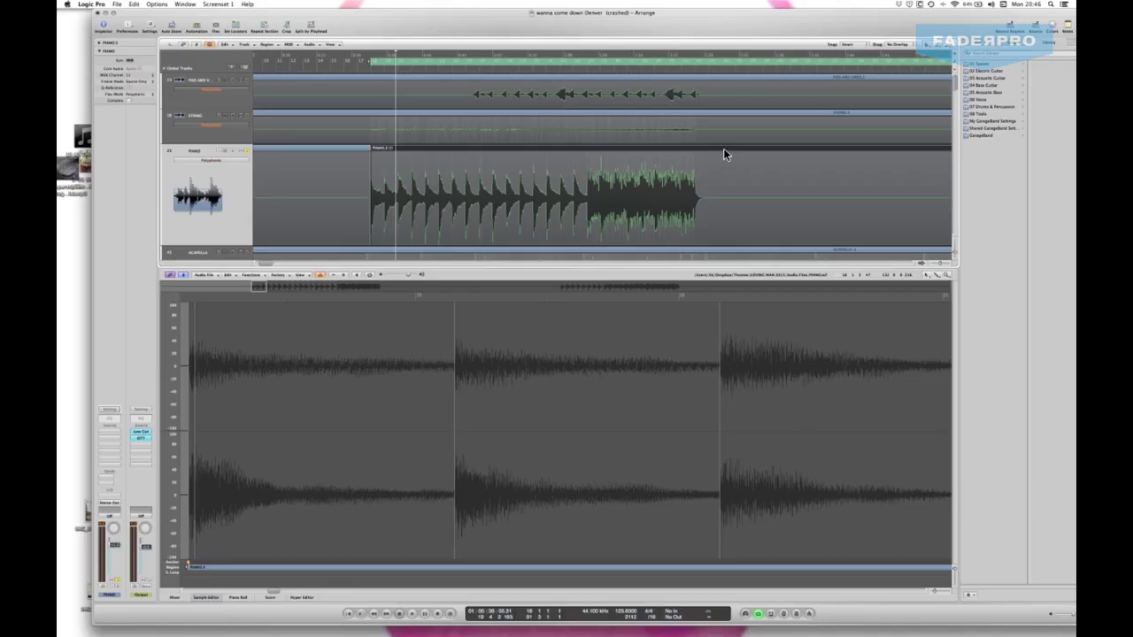
{"action": "left_click_drag", "start_coordinate": [724, 154], "coordinate": [722, 147]}
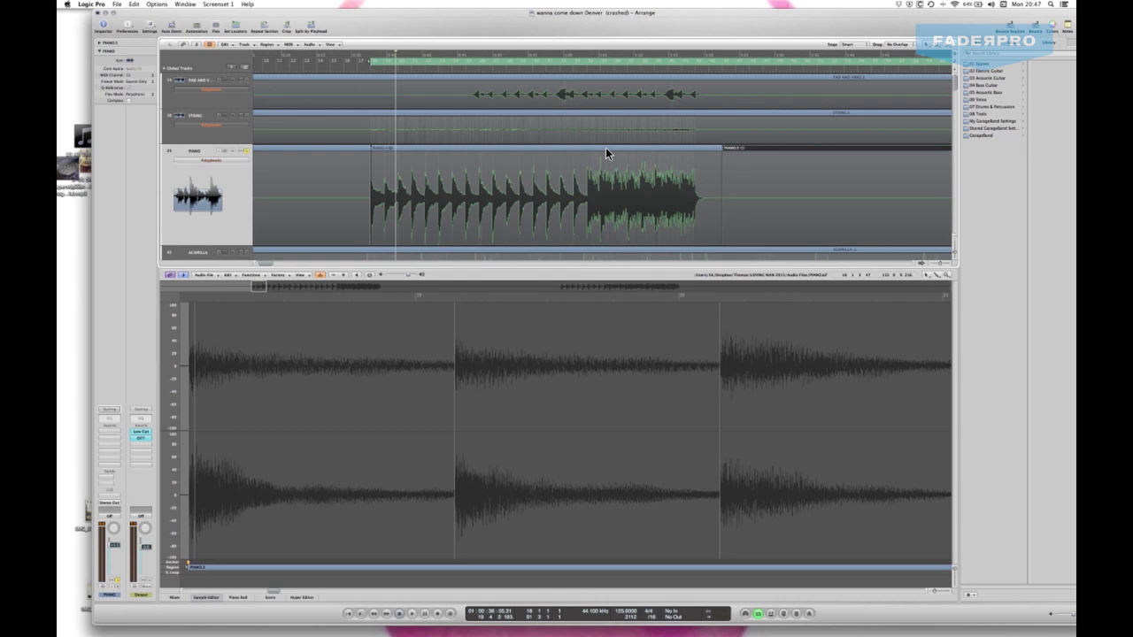
Step: Select the PIANO region and open the Sample Editor's Functions menu to reverse it
{"action": "left_click", "coordinate": [606, 149]}
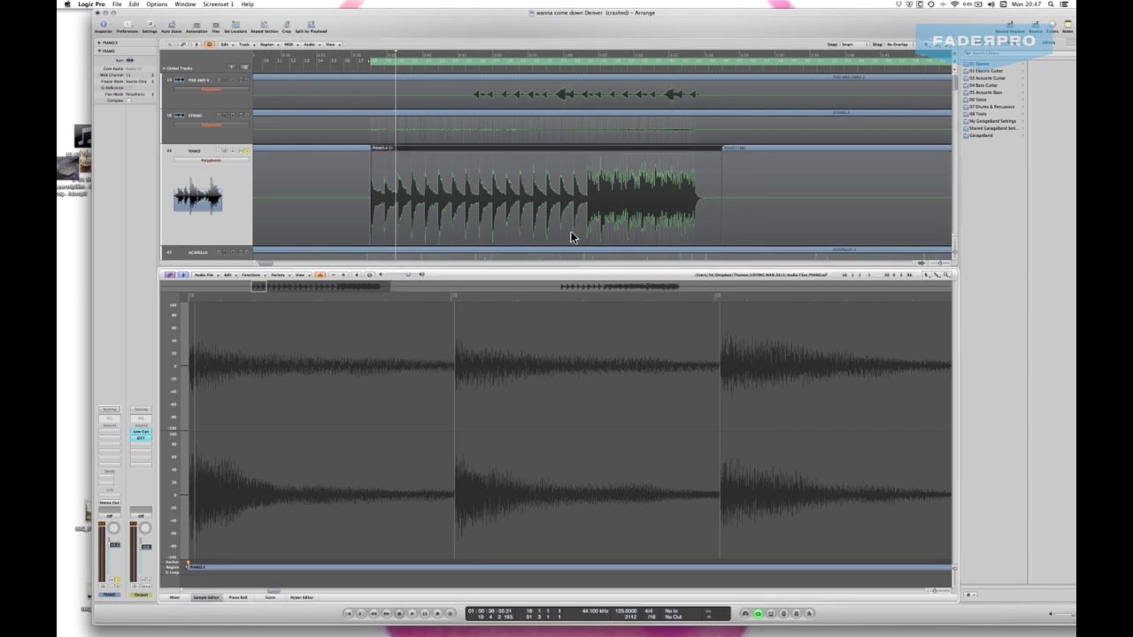
{"action": "left_click", "coordinate": [244, 44]}
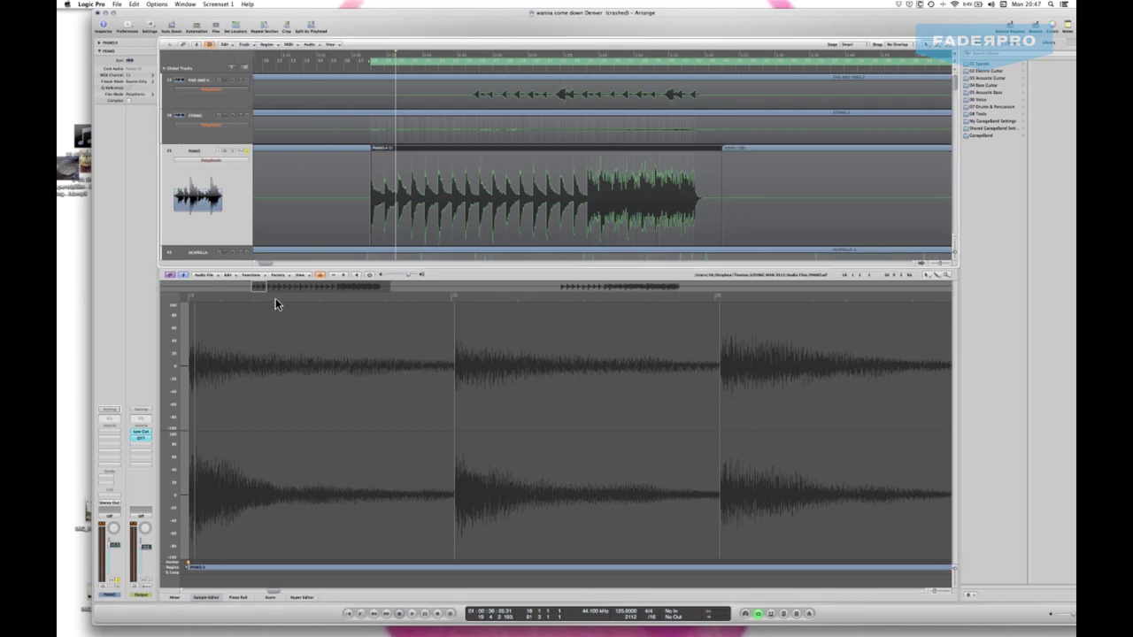
{"action": "left_click", "coordinate": [251, 275]}
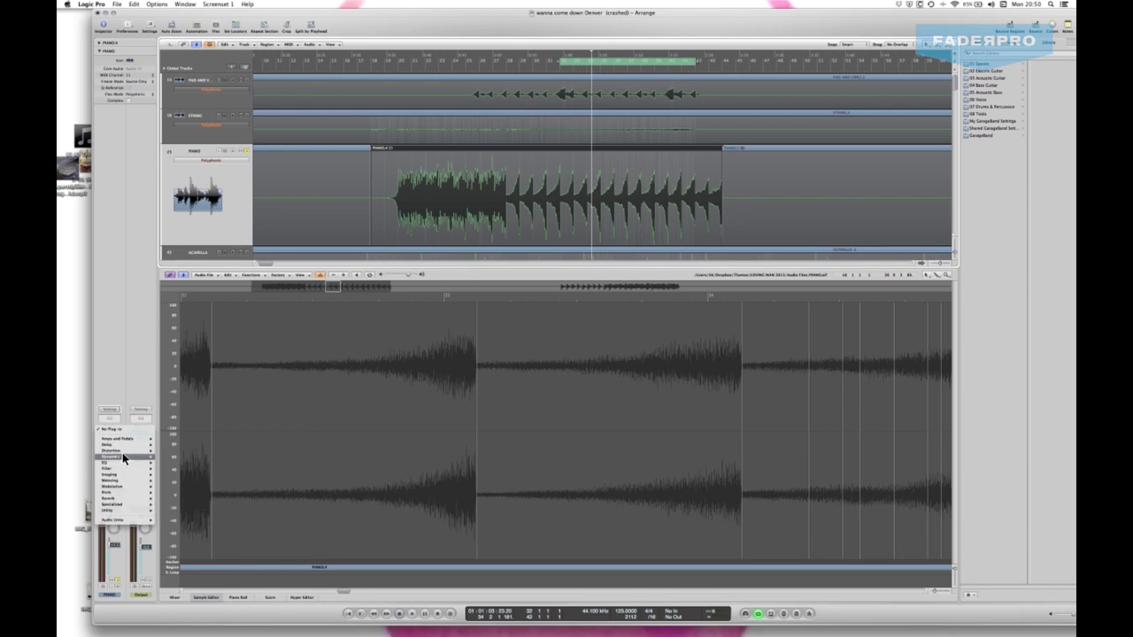
Step: Insert a Tape Delay on the PIANO channel strip and start playback
{"action": "mouse_move", "coordinate": [126, 444]}
{"action": "mouse_move", "coordinate": [185, 460]}
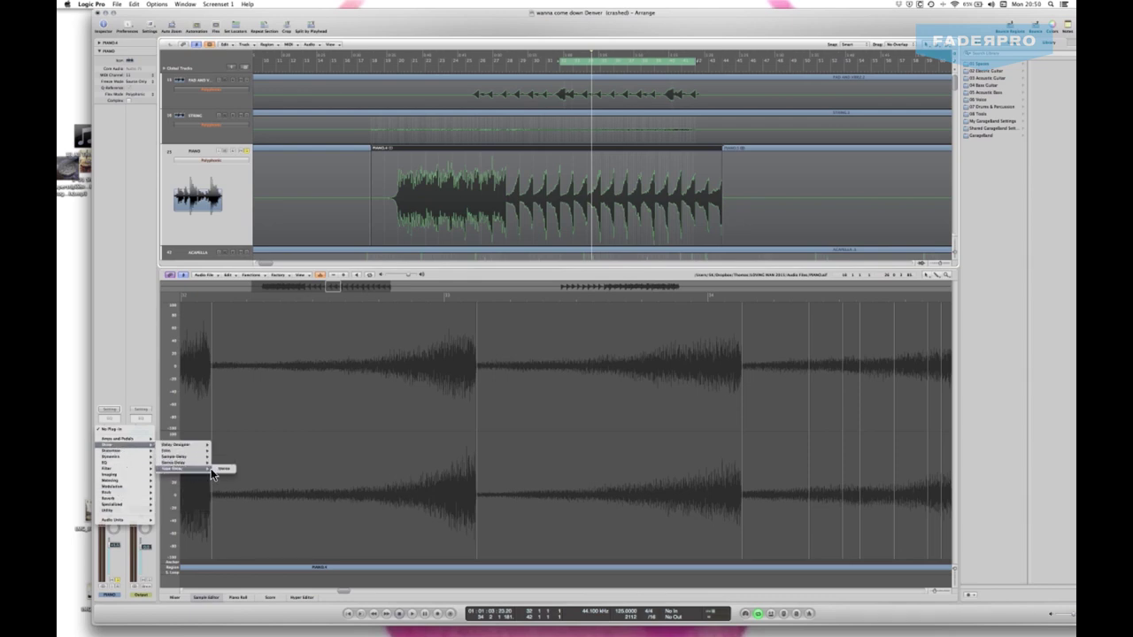
{"action": "left_click", "coordinate": [223, 463]}
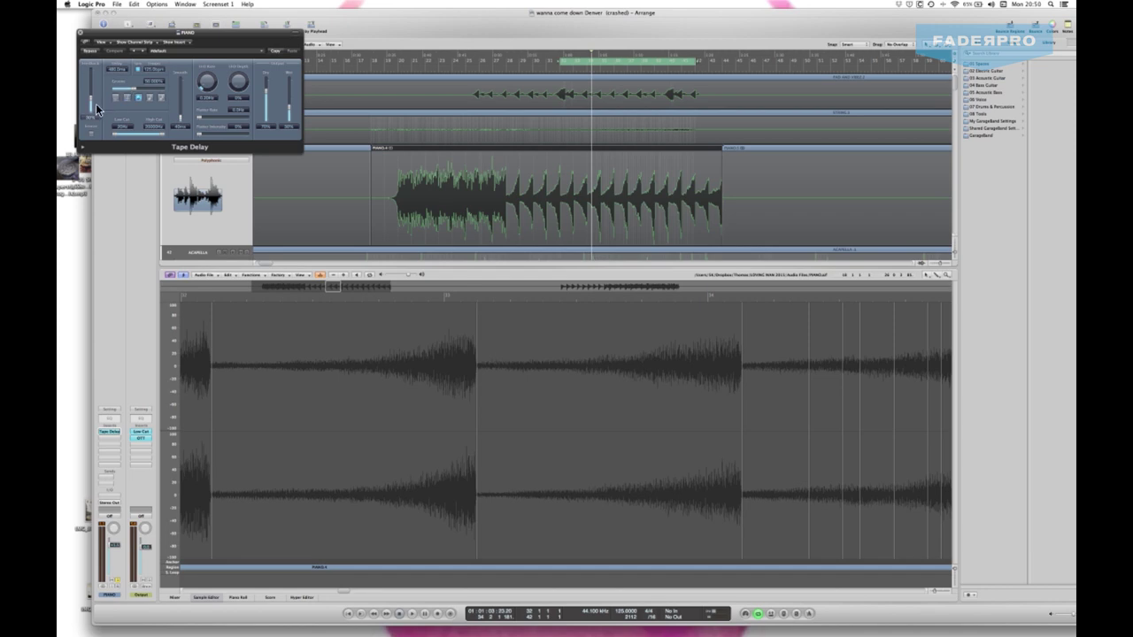
{"action": "key", "text": "space"}
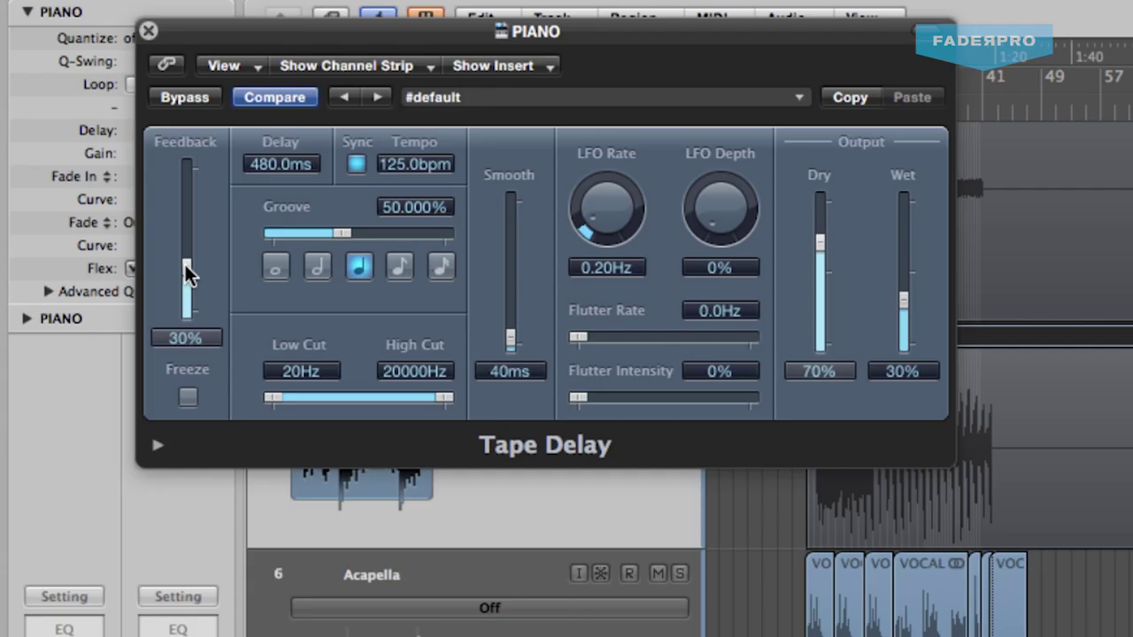
Step: Set the Tape Delay to 24% feedback, 550 Hz low cut and 14100 Hz high cut
{"action": "left_click_drag", "start_coordinate": [185, 264], "coordinate": [186, 277]}
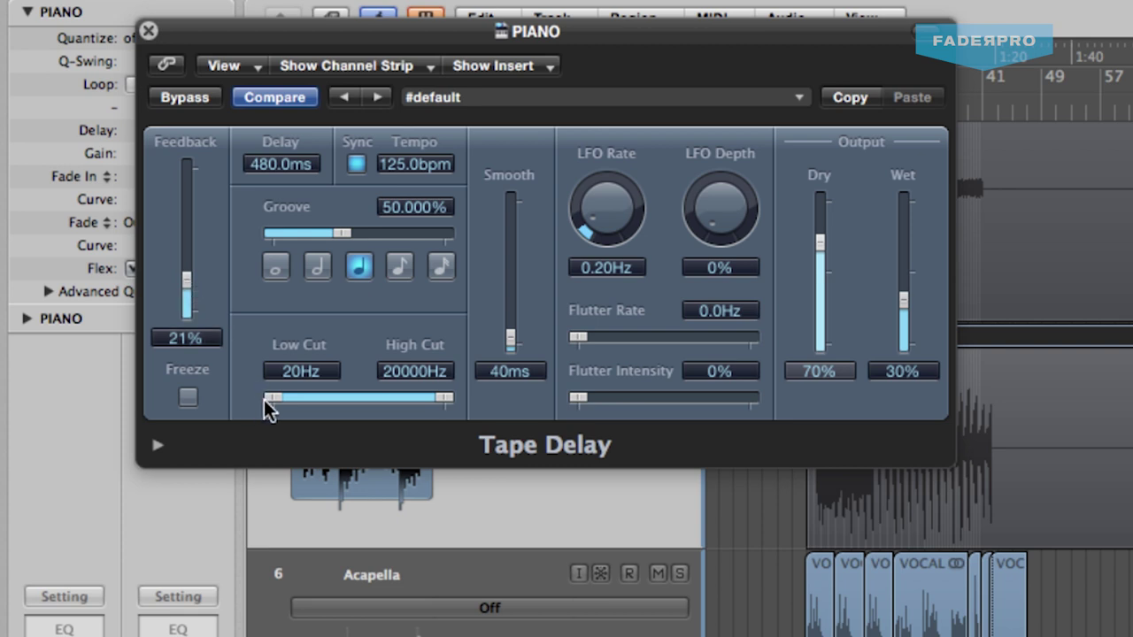
{"action": "left_click_drag", "start_coordinate": [265, 395], "coordinate": [269, 393]}
{"action": "left_click_drag", "start_coordinate": [344, 396], "coordinate": [355, 400]}
{"action": "left_click_drag", "start_coordinate": [326, 361], "coordinate": [325, 370]}
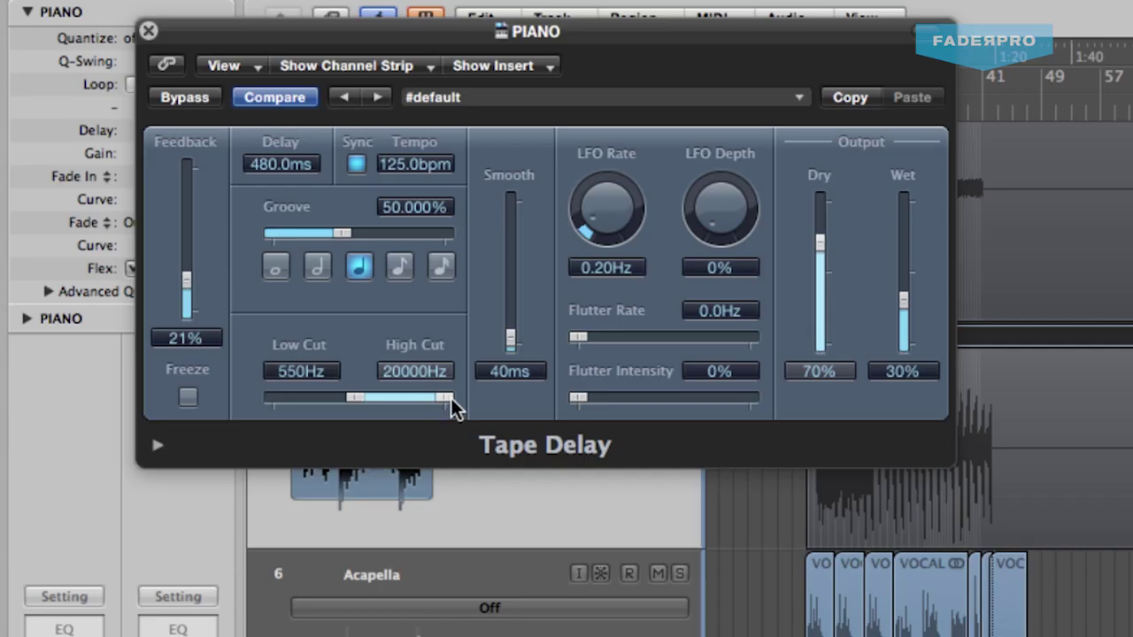
{"action": "left_click_drag", "start_coordinate": [164, 134], "coordinate": [170, 125]}
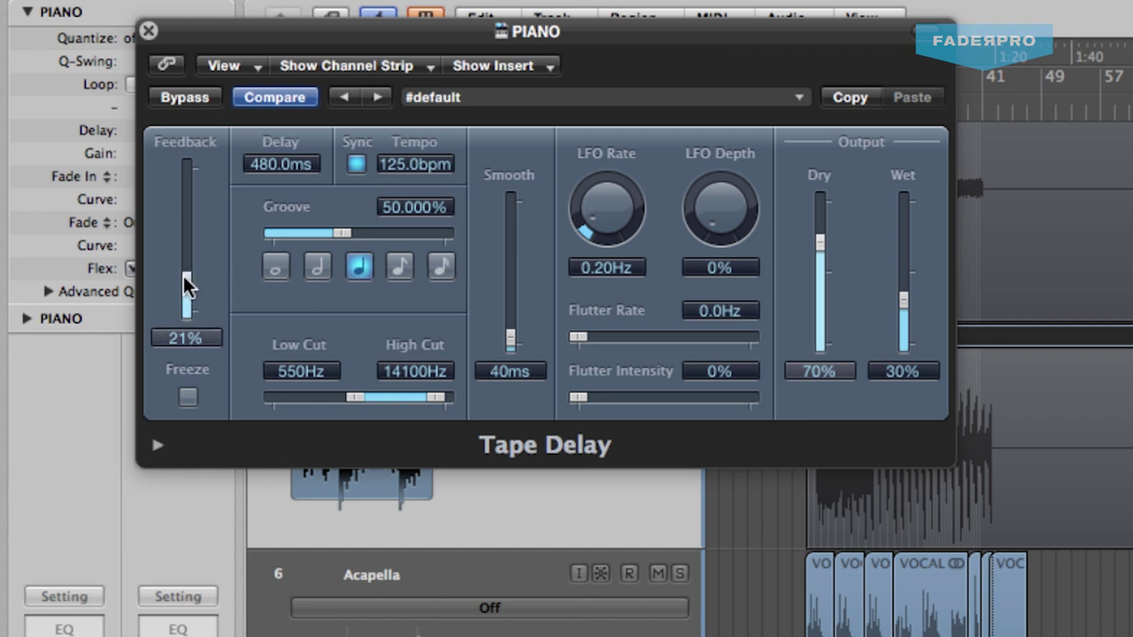
{"action": "left_click_drag", "start_coordinate": [183, 276], "coordinate": [182, 271]}
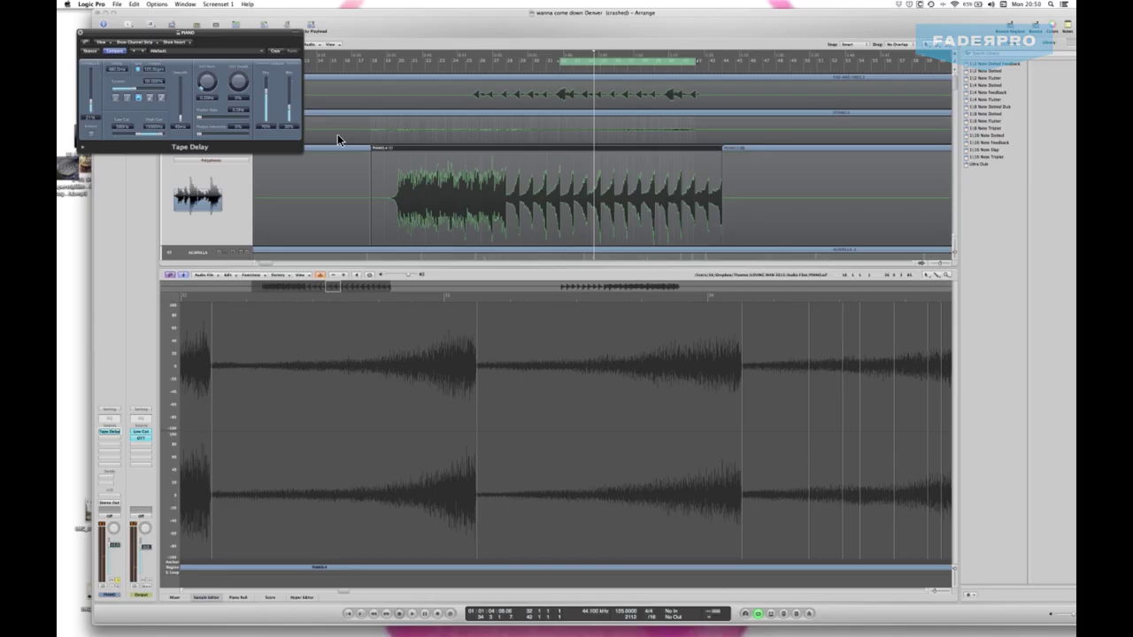
Step: Close the delay window and show volume automation on the tracks
{"action": "key", "text": "super+w"}
{"action": "key", "text": "Escape"}
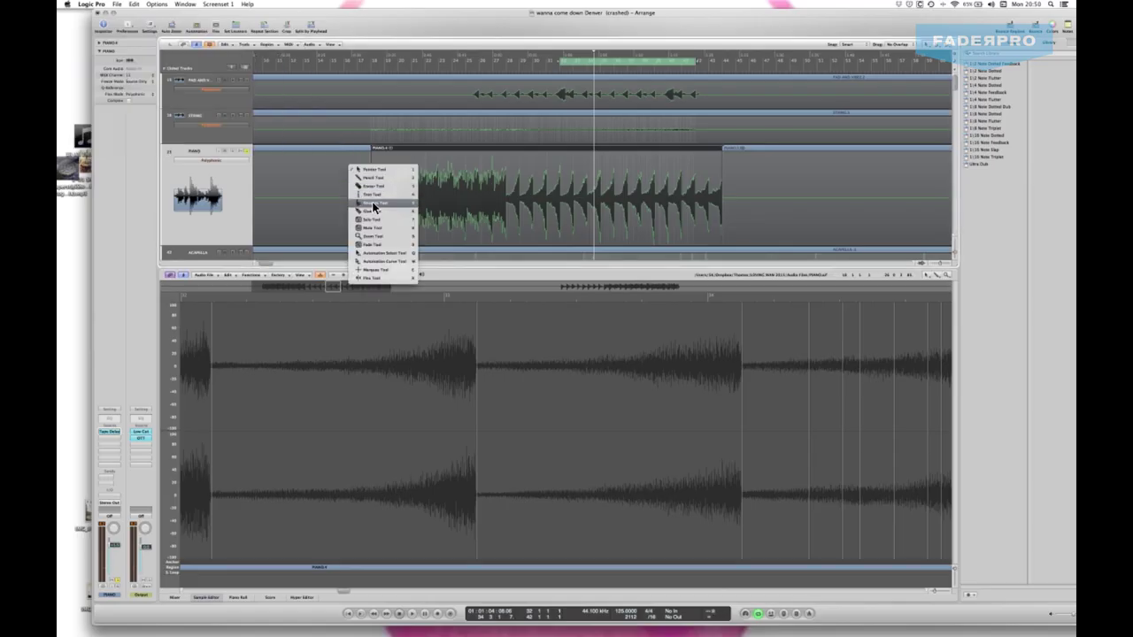
{"action": "key", "text": "Return"}
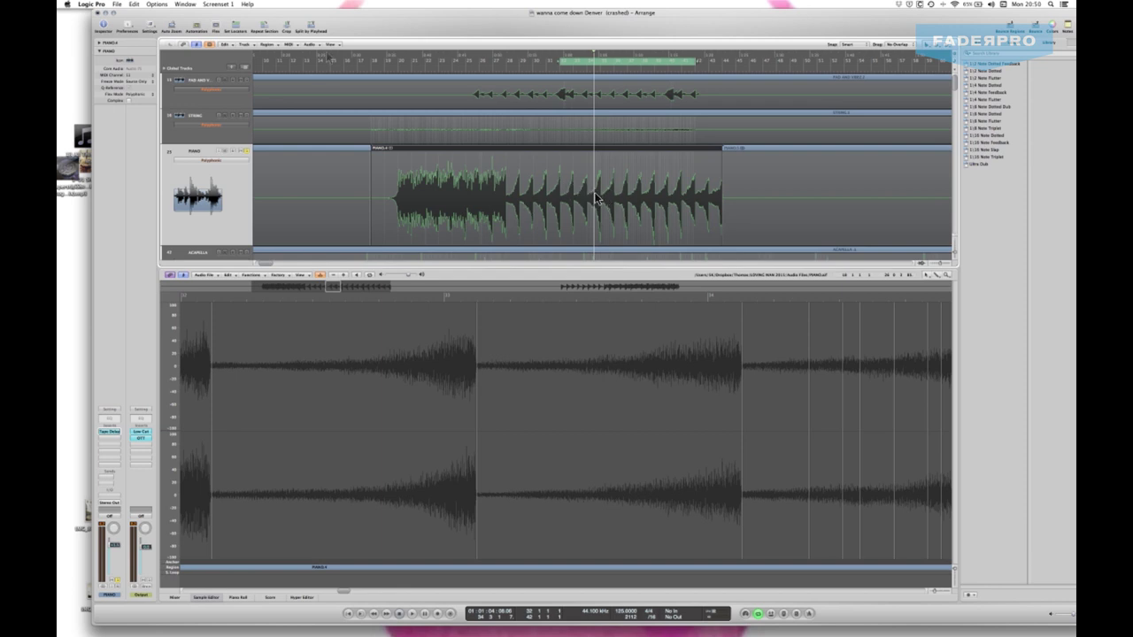
{"action": "left_click", "coordinate": [330, 43]}
{"action": "left_click", "coordinate": [354, 115]}
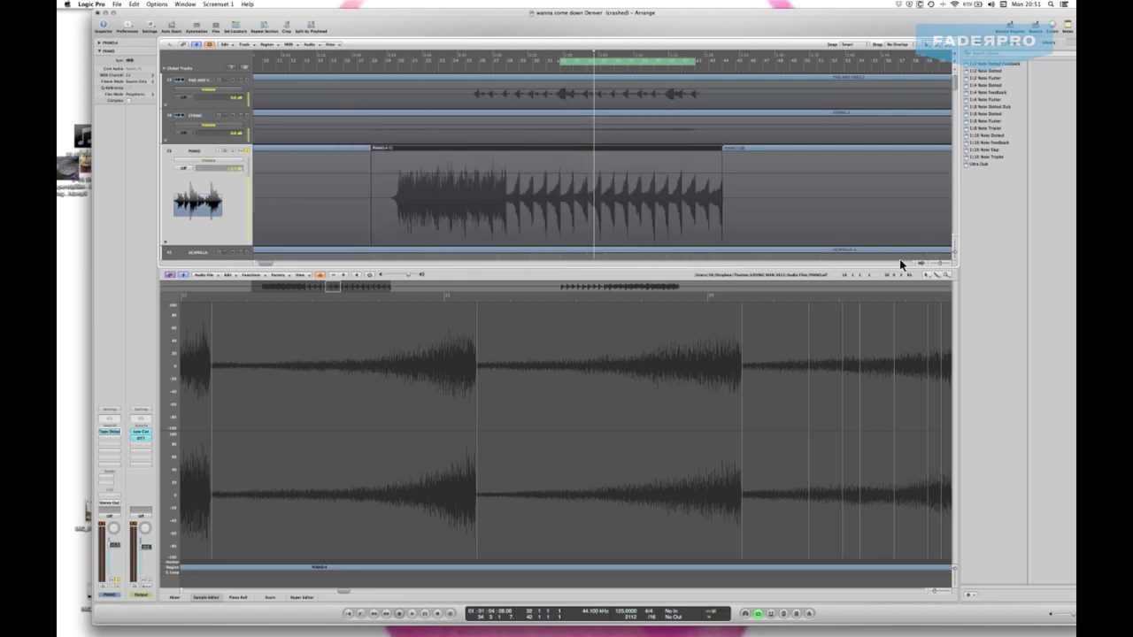
Step: Zoom in and cut the PIANO and STRING regions with the Scissors
{"action": "left_click", "coordinate": [944, 263]}
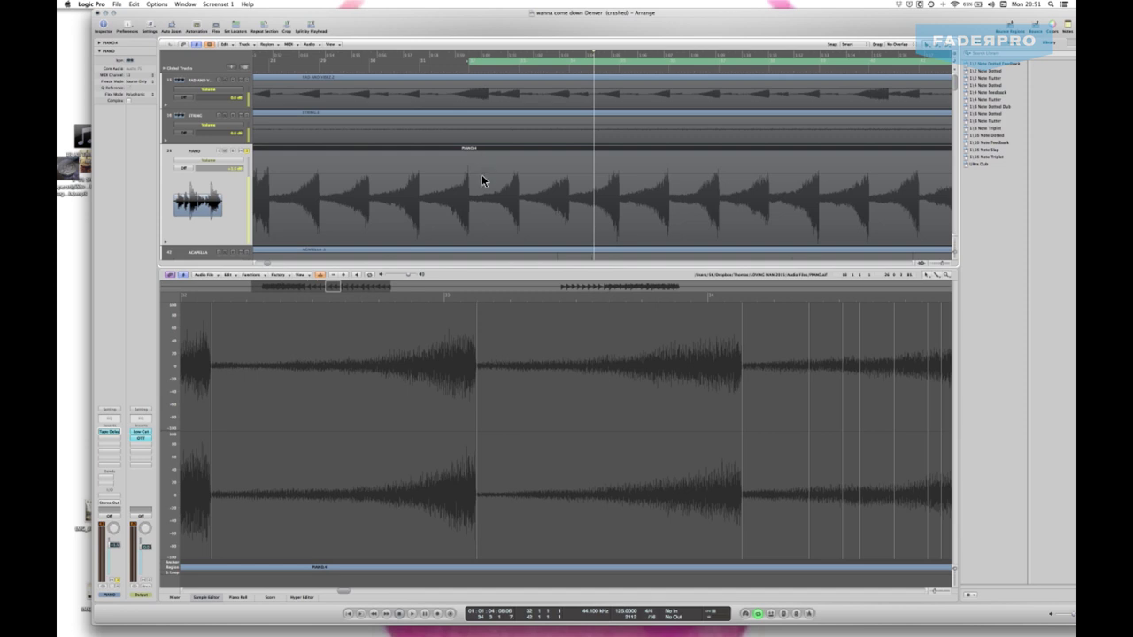
{"action": "left_click", "coordinate": [426, 172]}
{"action": "key", "text": "Escape"}
{"action": "key", "text": "Escape"}
{"action": "key", "text": "Escape"}
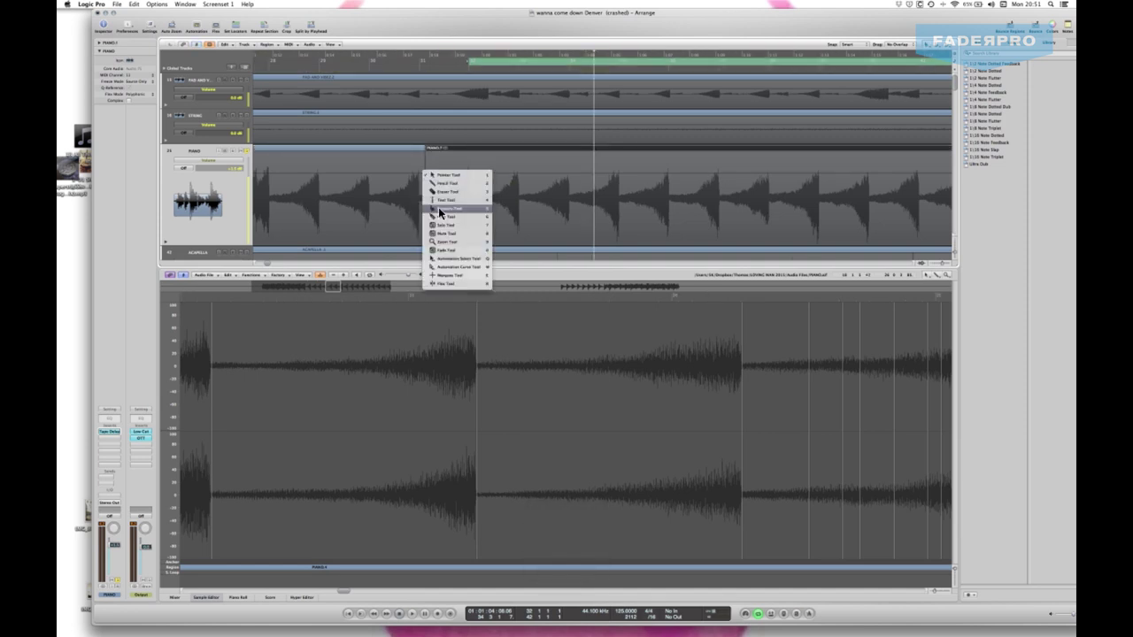
{"action": "left_click", "coordinate": [438, 209]}
{"action": "left_click", "coordinate": [437, 201]}
{"action": "left_click", "coordinate": [427, 156]}
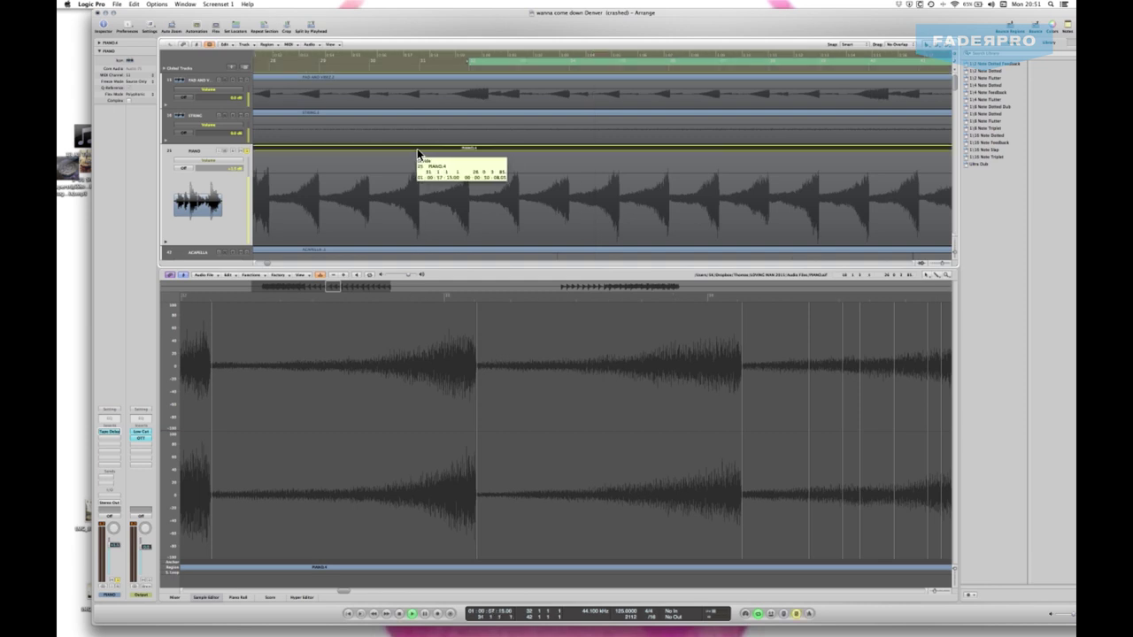
{"action": "left_click", "coordinate": [621, 142]}
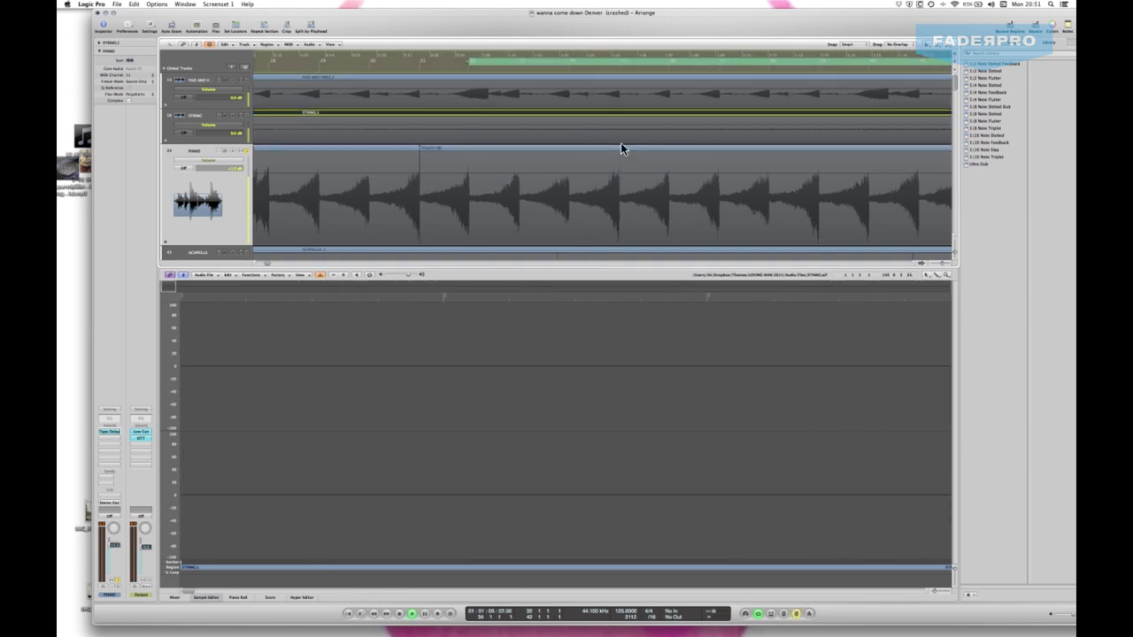
Step: Shape the piano volume automation, dipping to about -4.5 dB and rising to -0.5 dB
{"action": "key", "text": "Escape"}
{"action": "left_click", "coordinate": [624, 167]}
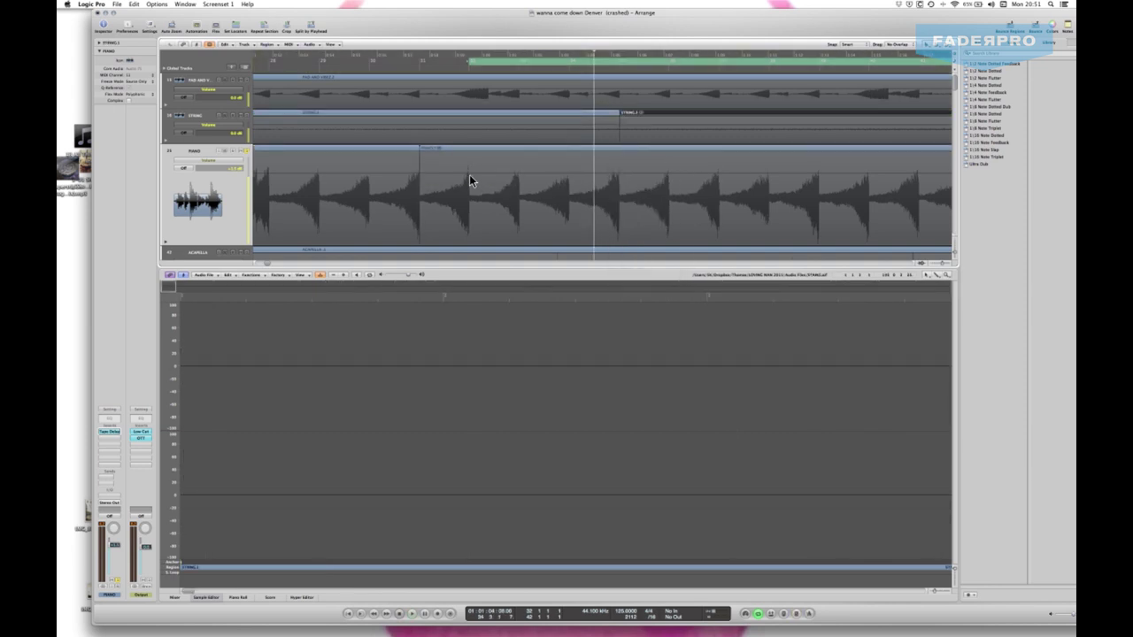
{"action": "left_click", "coordinate": [470, 173]}
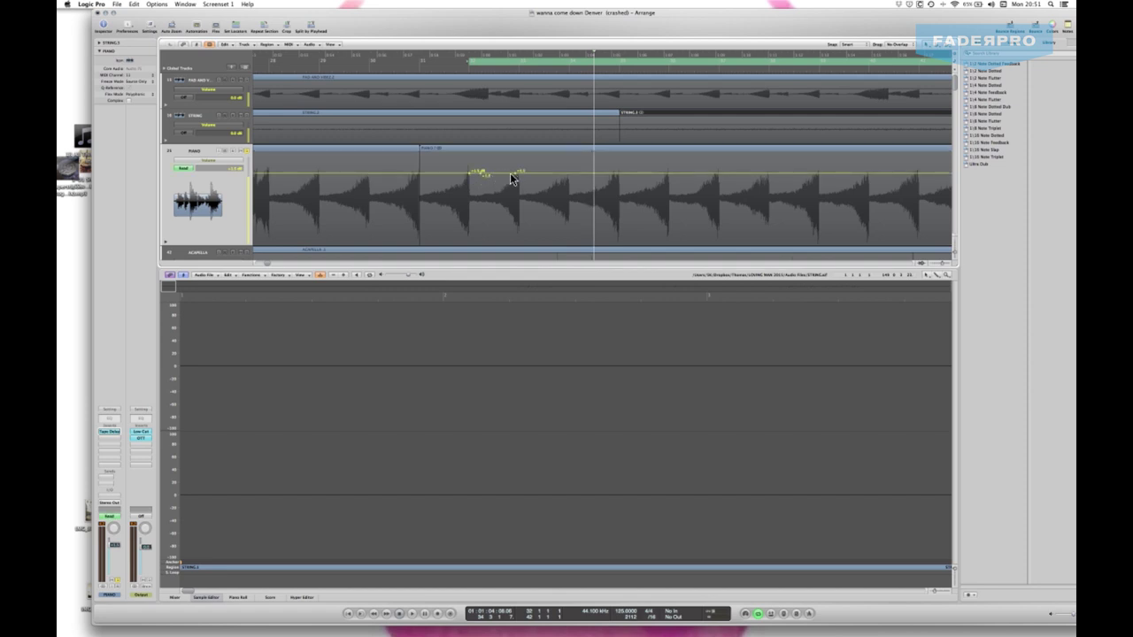
{"action": "left_click_drag", "start_coordinate": [498, 177], "coordinate": [577, 178]}
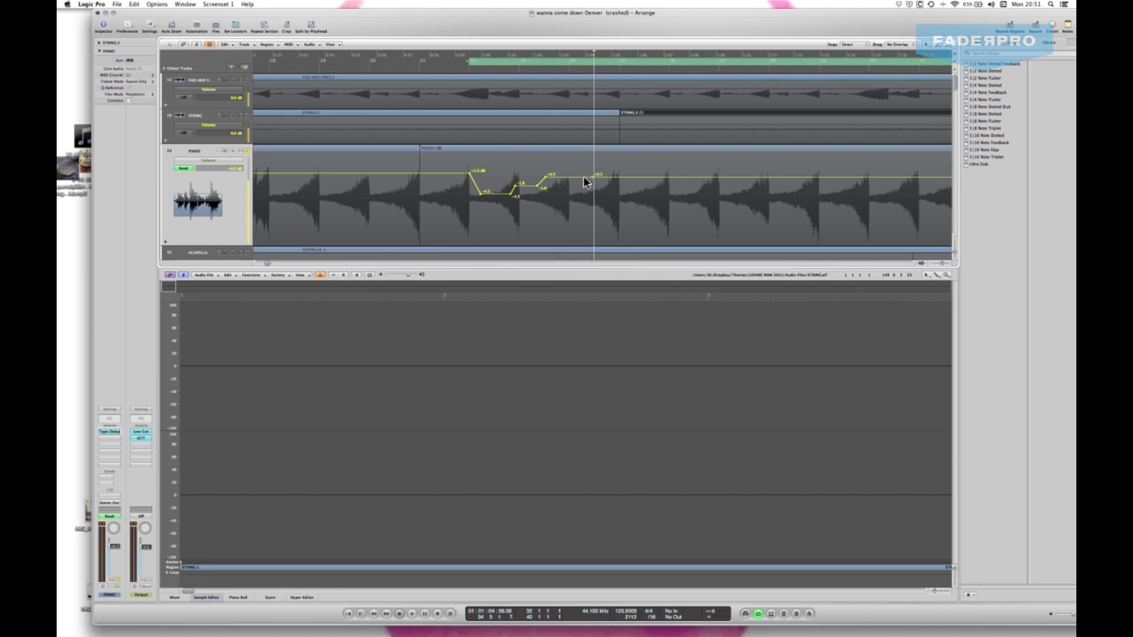
{"action": "left_click", "coordinate": [602, 178]}
{"action": "left_click_drag", "start_coordinate": [604, 176], "coordinate": [607, 178]}
Step: Split the piano region with the Scissors just after the automation rise
{"action": "right_click", "coordinate": [627, 169]}
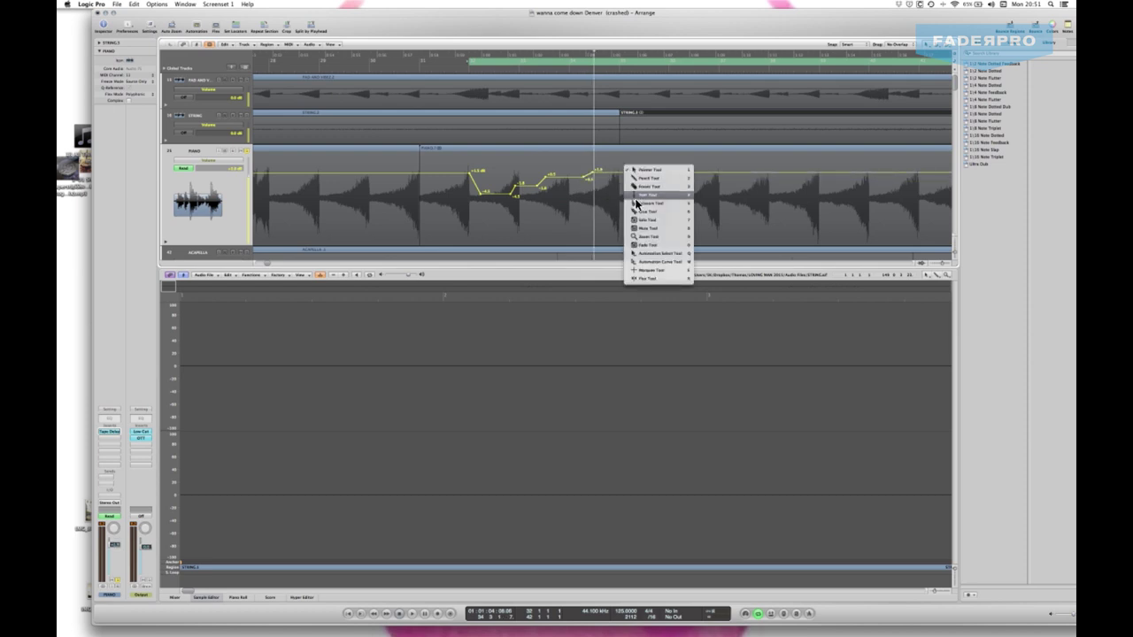
{"action": "left_click", "coordinate": [638, 203]}
{"action": "left_click", "coordinate": [620, 158]}
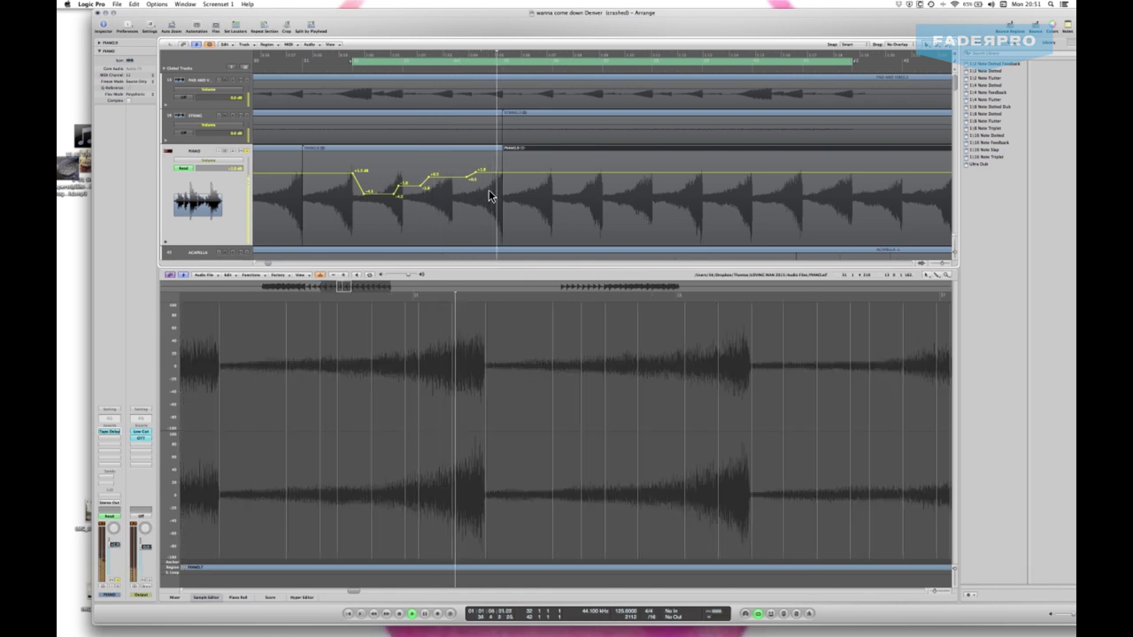
Step: Bring up the editing Tool menu over the arrangement's tracks
{"action": "right_click", "coordinate": [526, 181]}
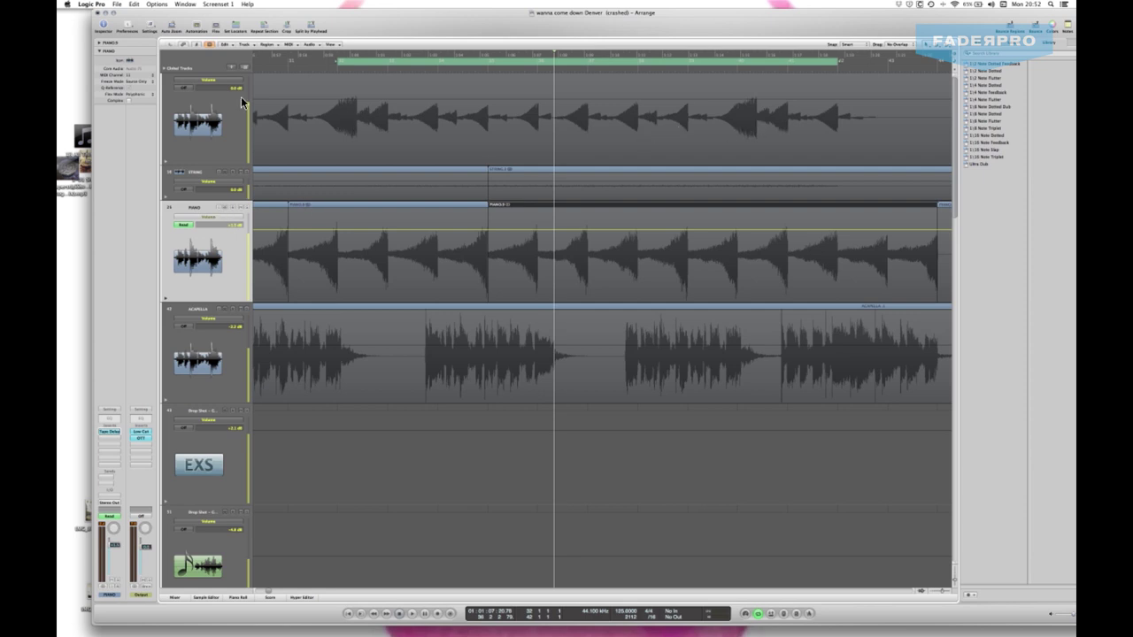
Step: Play the loop from its start and zoom in on the first sections
{"action": "scroll", "coordinate": [232, 113], "scroll_direction": "up", "scroll_amount": 1}
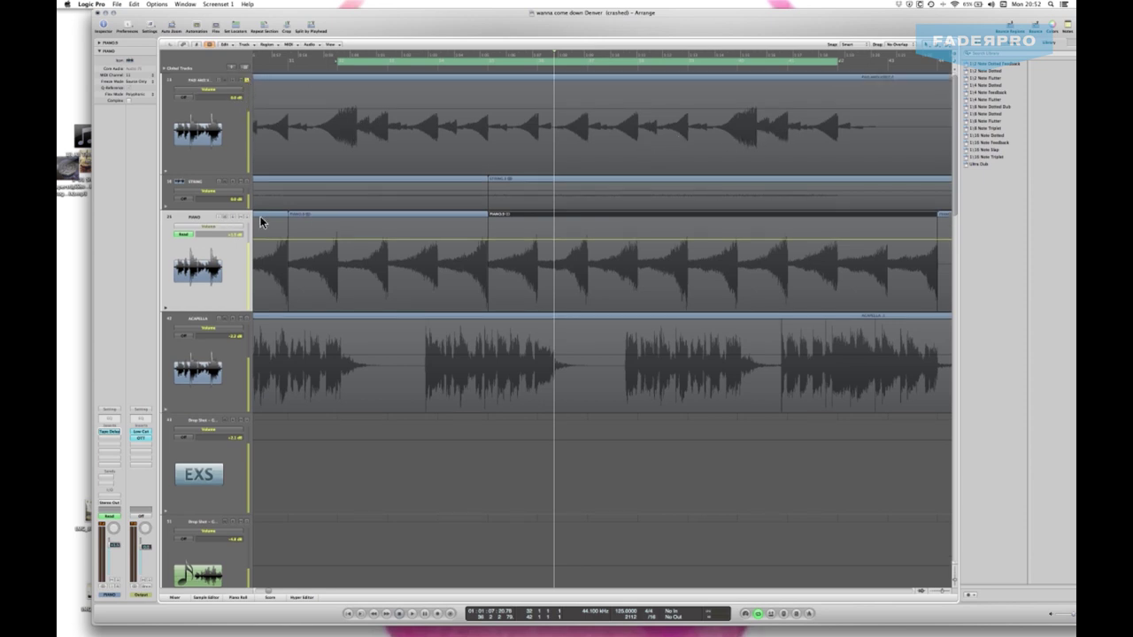
{"action": "key", "text": "space"}
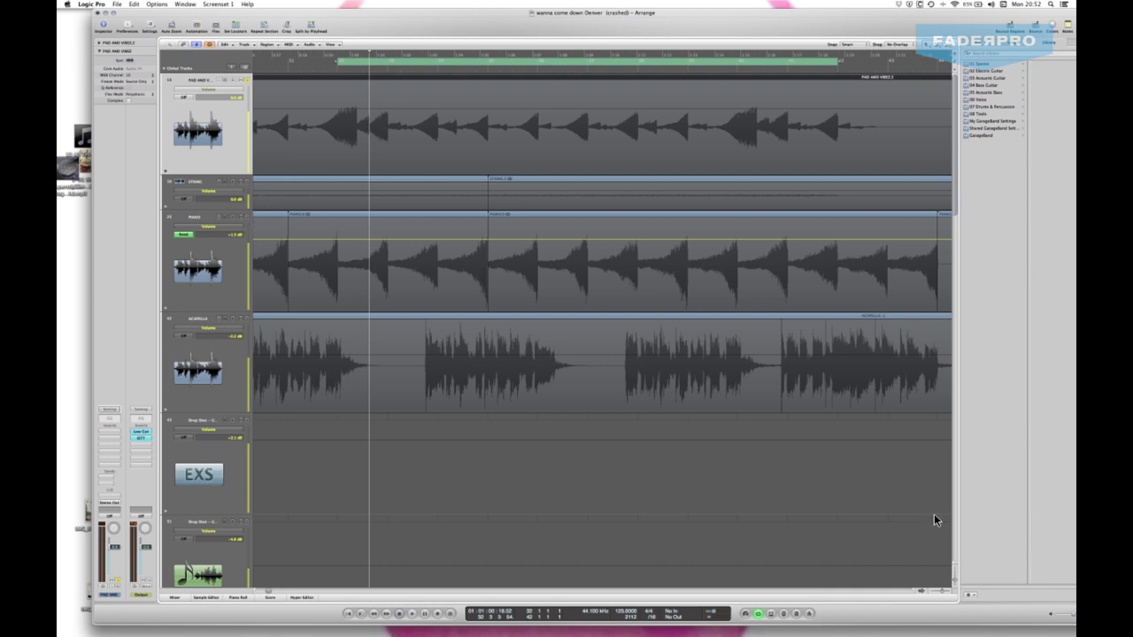
{"action": "left_click_drag", "start_coordinate": [964, 576], "coordinate": [934, 590]}
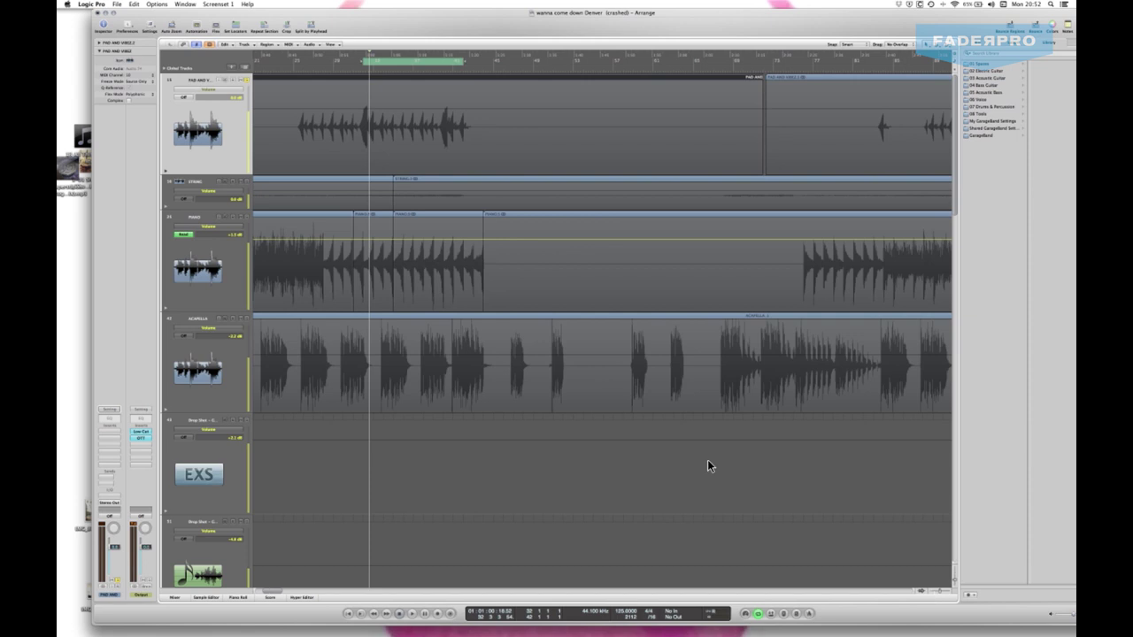
{"action": "scroll", "coordinate": [624, 423], "scroll_direction": "left", "scroll_amount": 3}
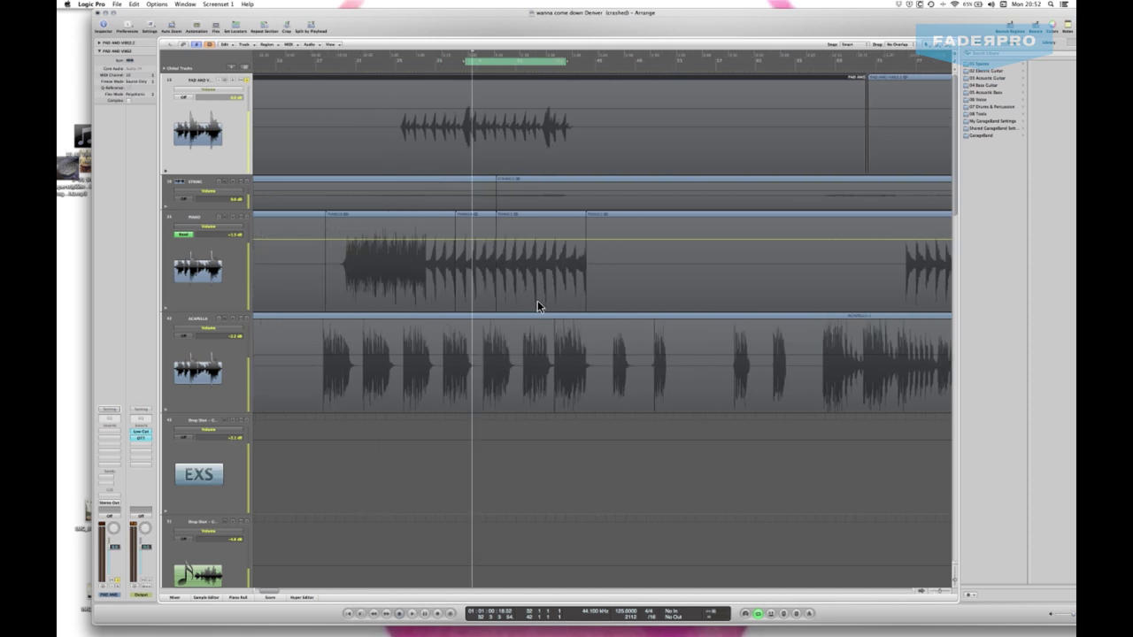
Step: Undo the stray piano volume points and earlier splits, restoring one continuous piano region
{"action": "left_click", "coordinate": [502, 255]}
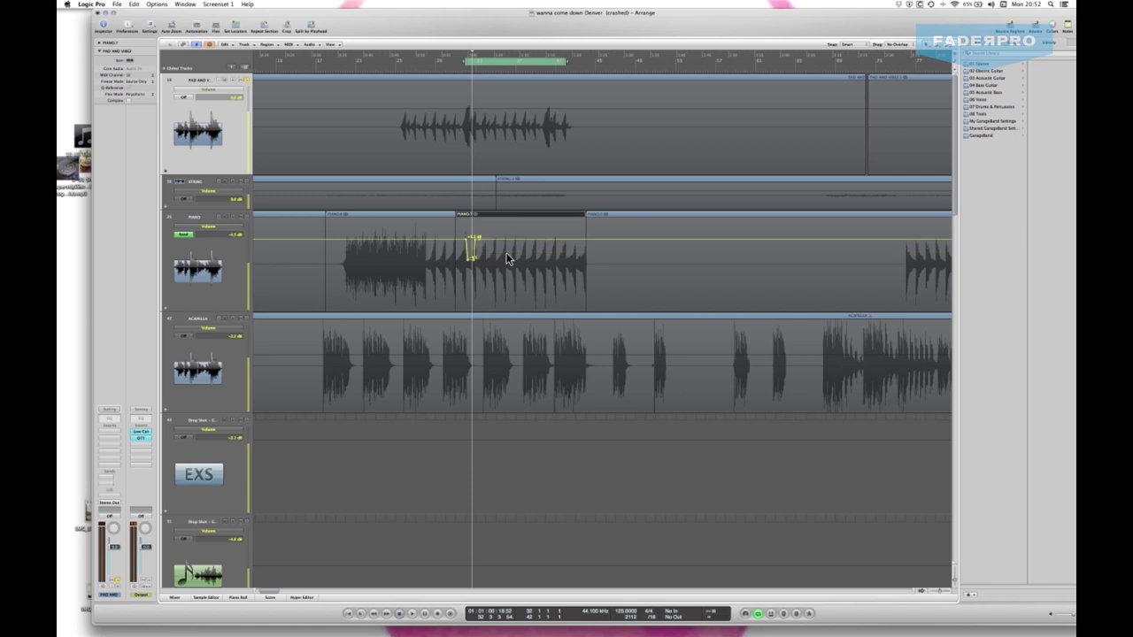
{"action": "key", "text": "super+z"}
{"action": "key", "text": "super+z"}
{"action": "key", "text": "super+z"}
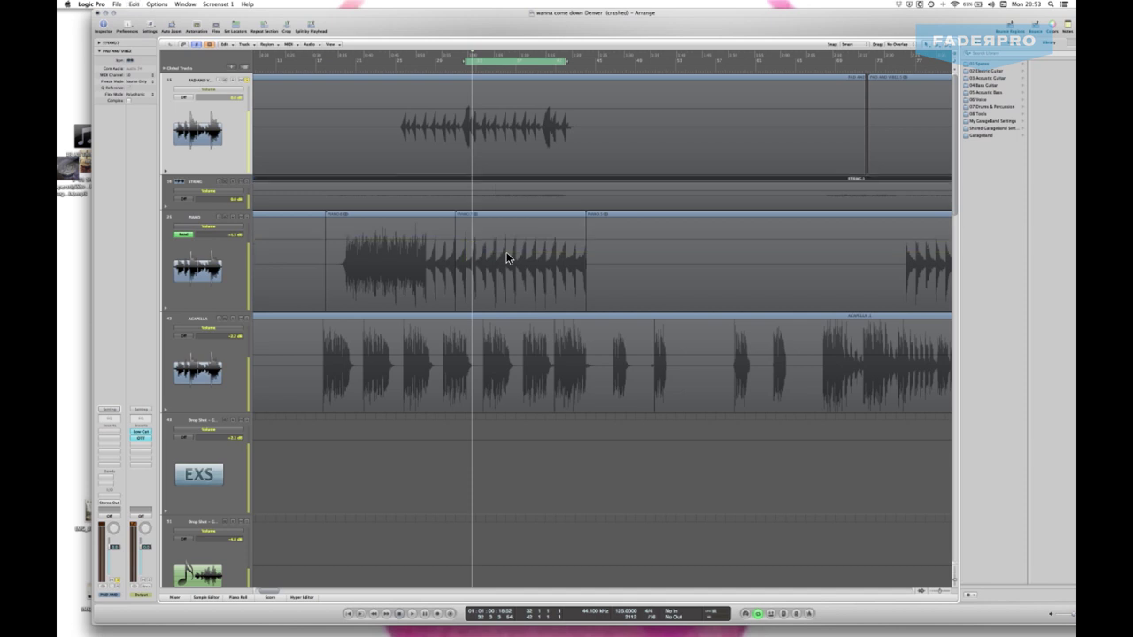
{"action": "key", "text": "super+z"}
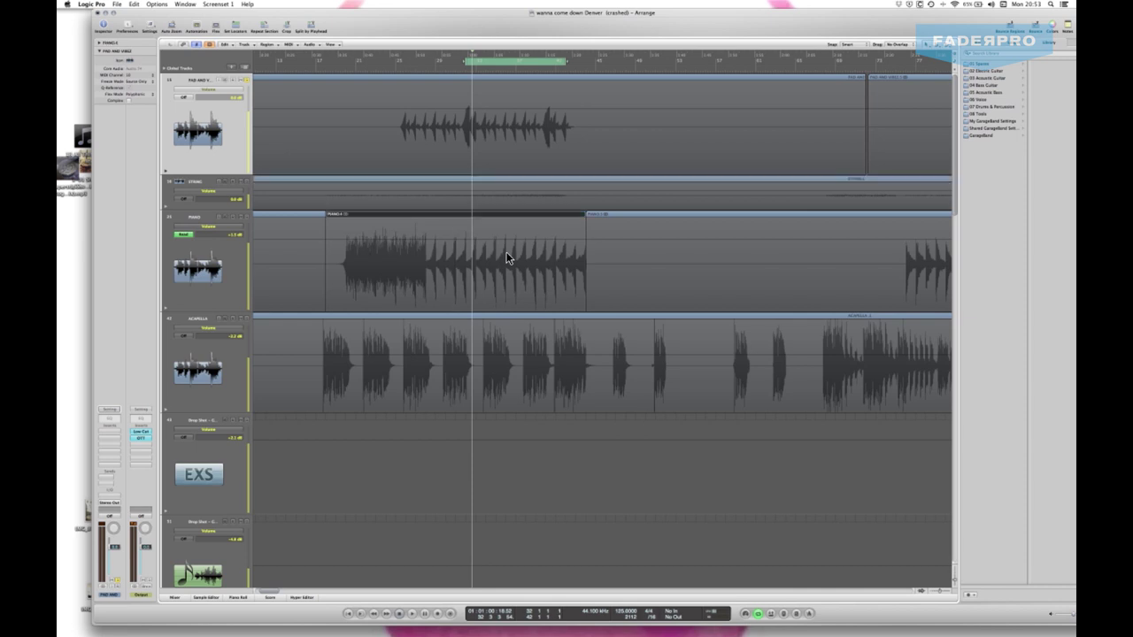
{"action": "key", "text": "super+z"}
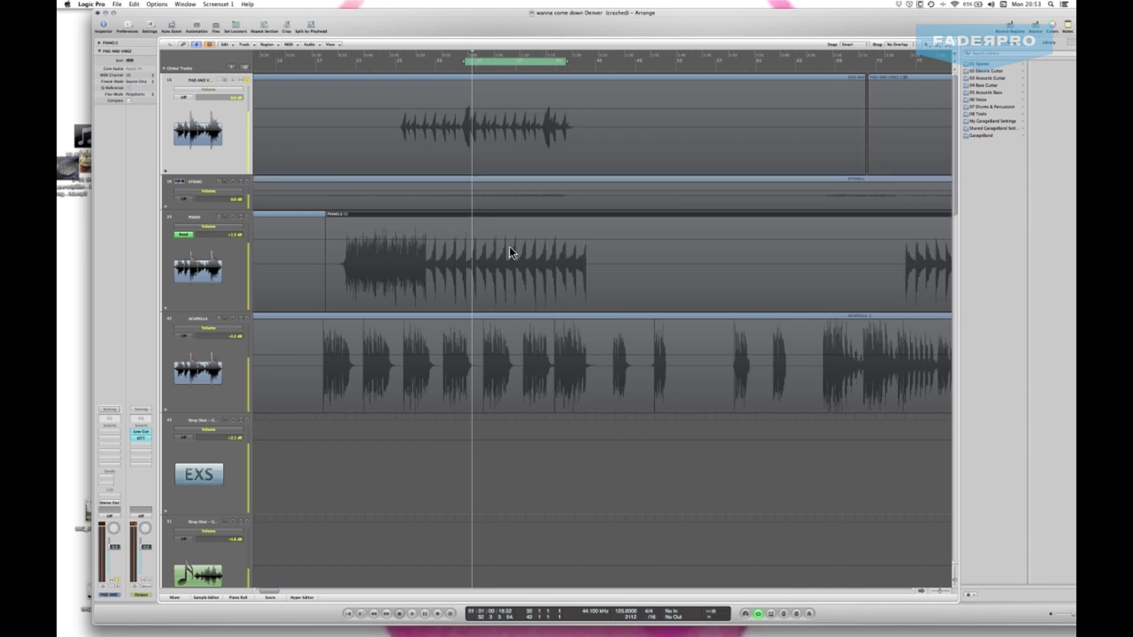
{"action": "key", "text": "super+z"}
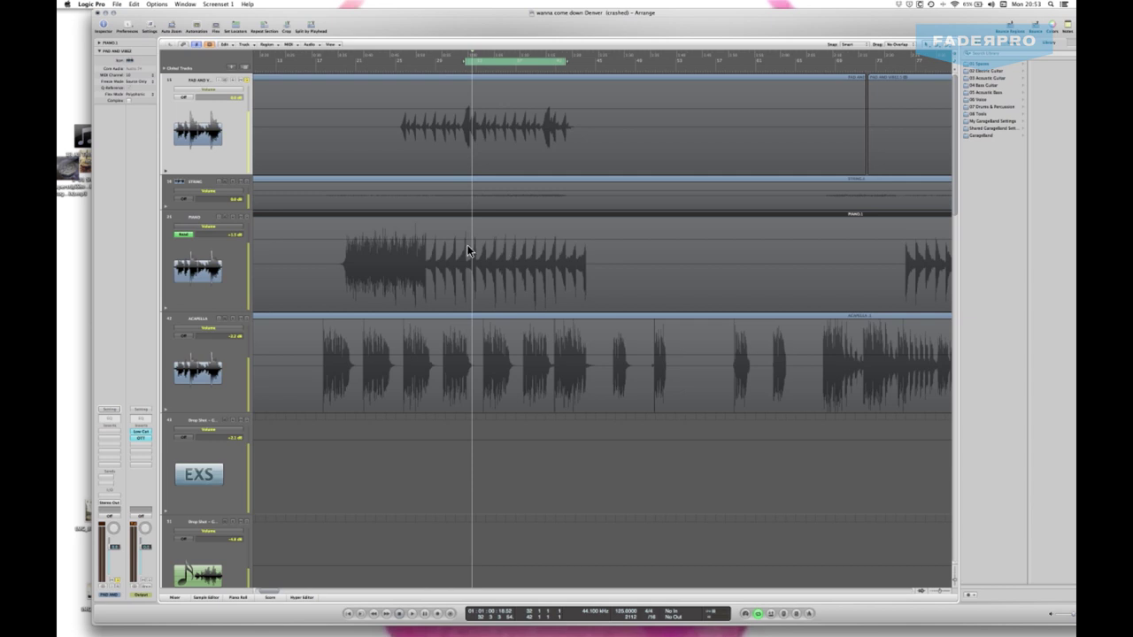
Step: Turn on Flex view for all tracks and return to the Pointer tool
{"action": "left_click", "coordinate": [330, 44]}
{"action": "left_click", "coordinate": [335, 63]}
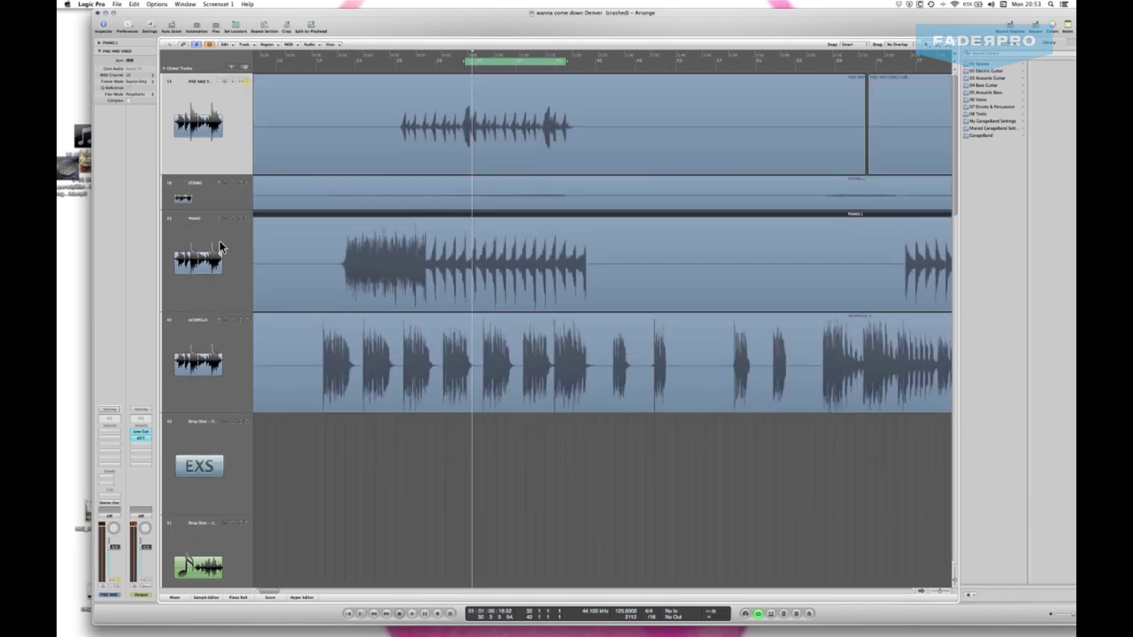
{"action": "left_click", "coordinate": [215, 30]}
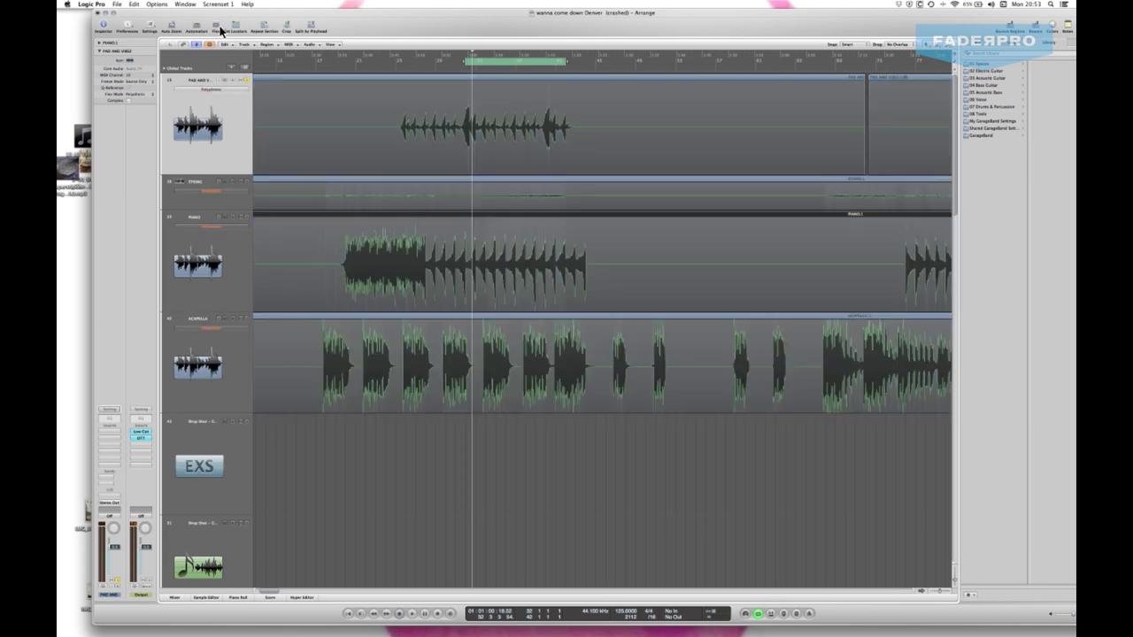
{"action": "key", "text": "Escape"}
{"action": "left_click", "coordinate": [241, 254]}
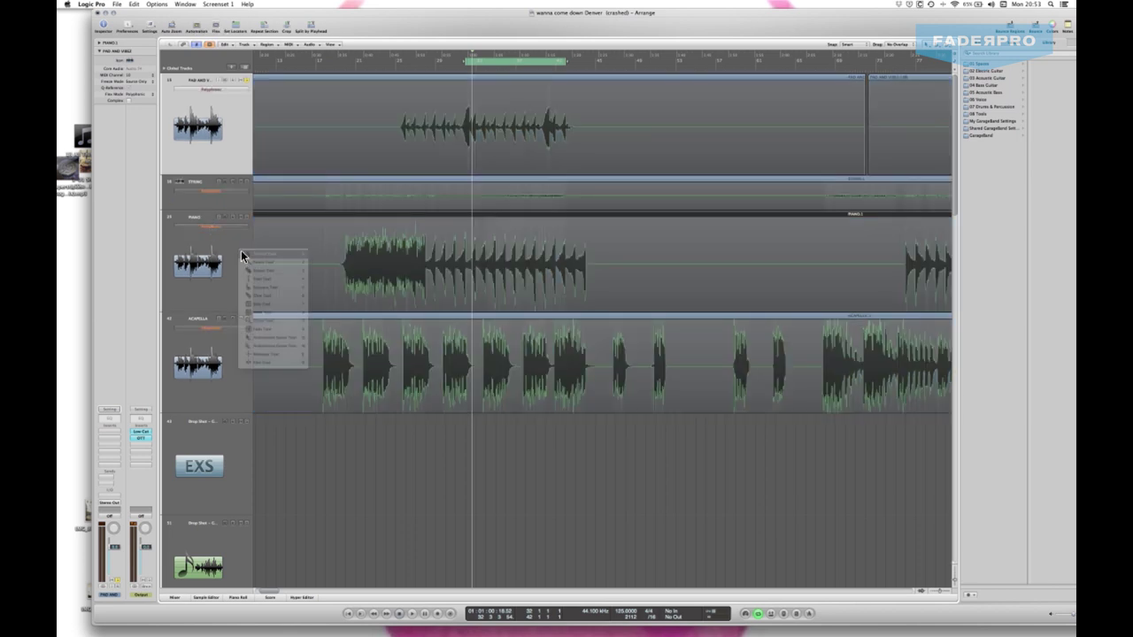
Step: Reverse the piano region's audio in the Sample Editor and play it back
{"action": "double_click", "coordinate": [272, 212]}
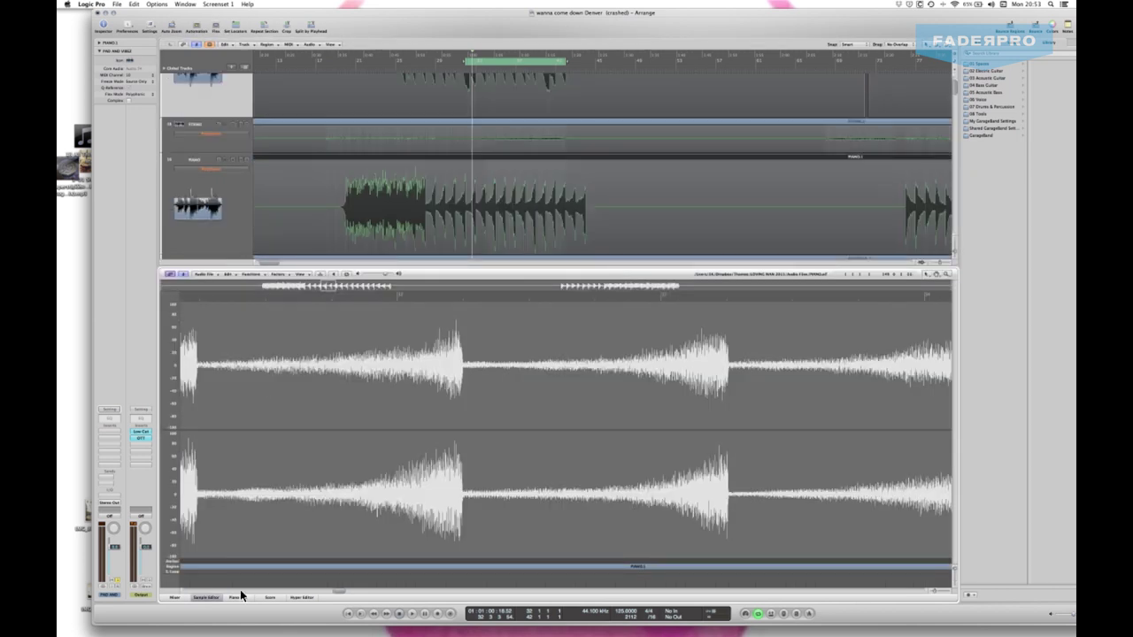
{"action": "left_click", "coordinate": [251, 274]}
{"action": "left_click", "coordinate": [253, 321]}
{"action": "scroll", "coordinate": [296, 120], "scroll_direction": "down", "scroll_amount": 2}
{"action": "key", "text": "space"}
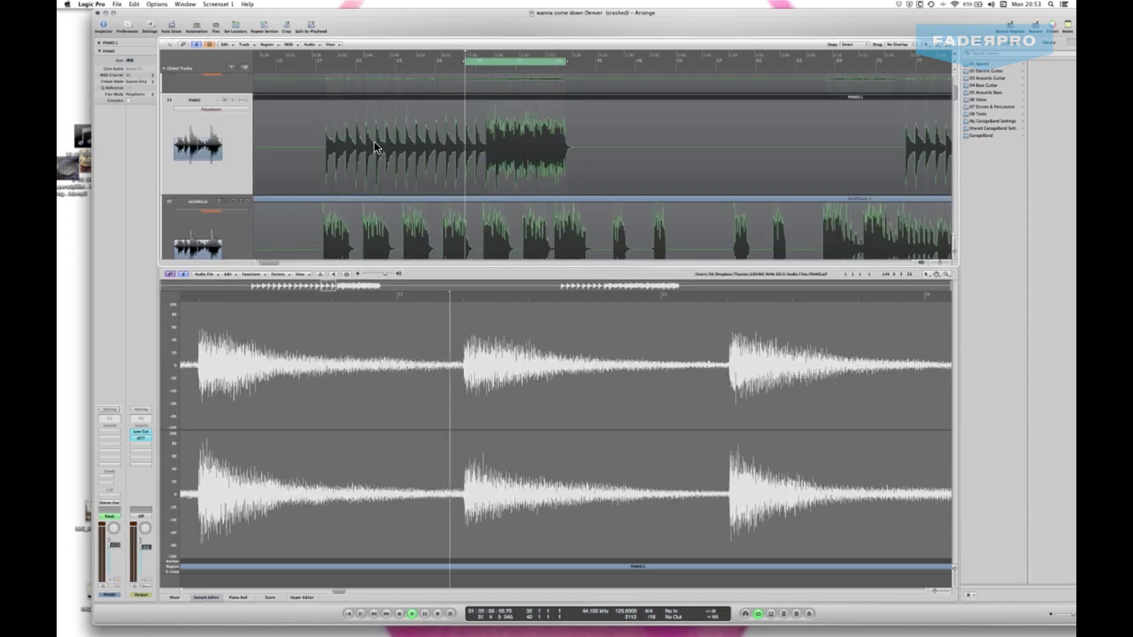
Step: Select the pad region and set a shorter cycle range over that section
{"action": "left_click", "coordinate": [246, 100]}
{"action": "scroll", "coordinate": [361, 128], "scroll_direction": "up", "scroll_amount": 2}
{"action": "left_click", "coordinate": [372, 121]}
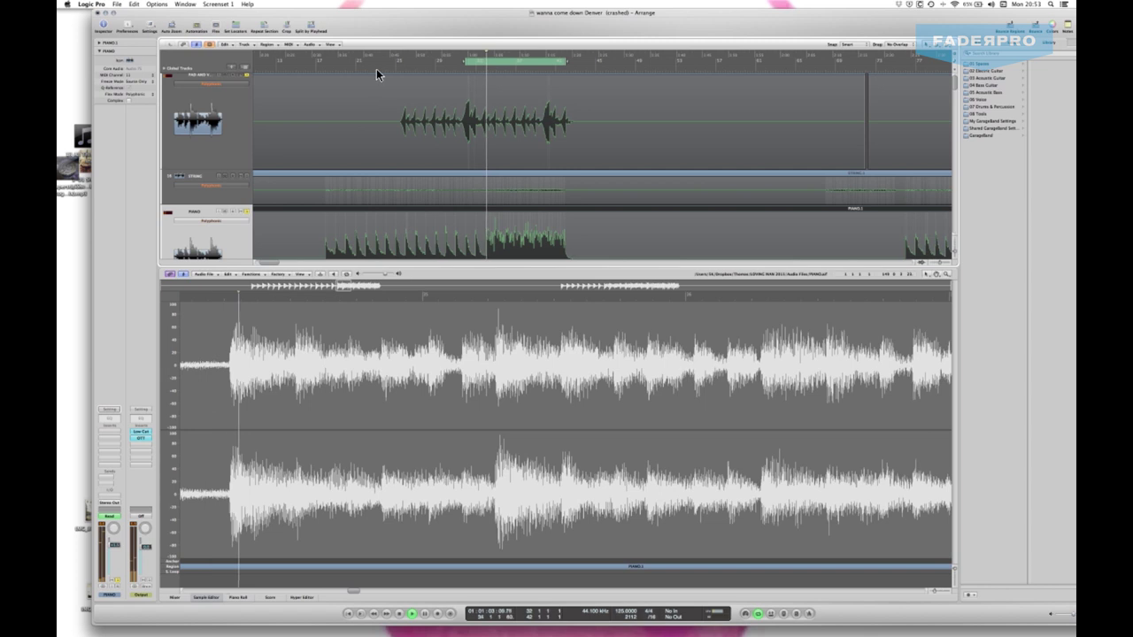
{"action": "left_click_drag", "start_coordinate": [316, 67], "coordinate": [596, 69]}
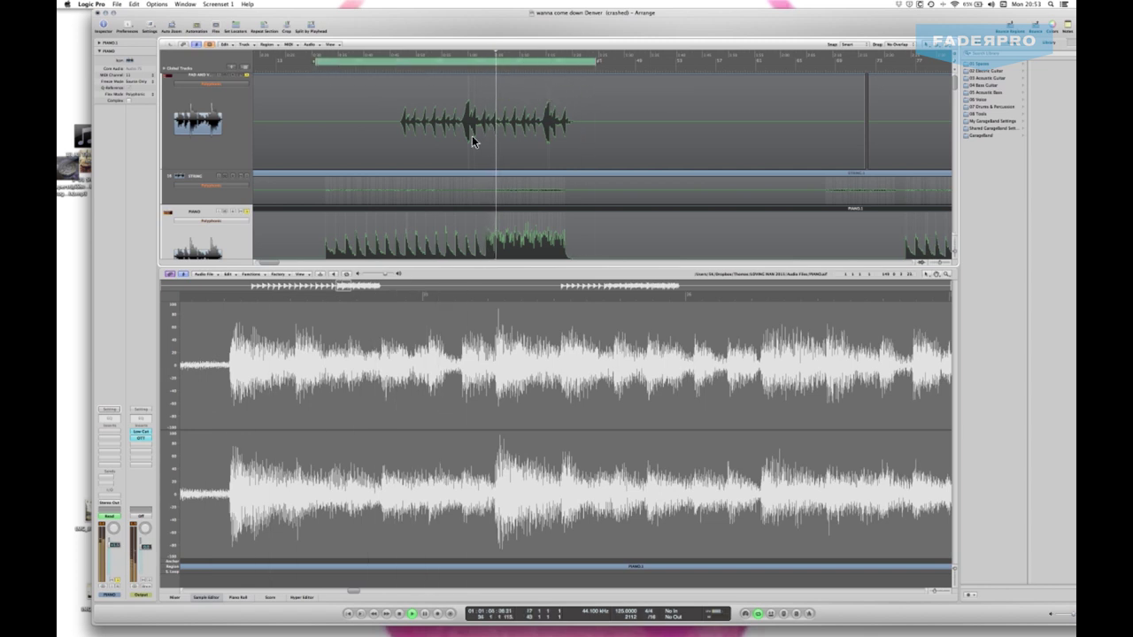
{"action": "scroll", "coordinate": [302, 114], "scroll_direction": "down", "scroll_amount": 1}
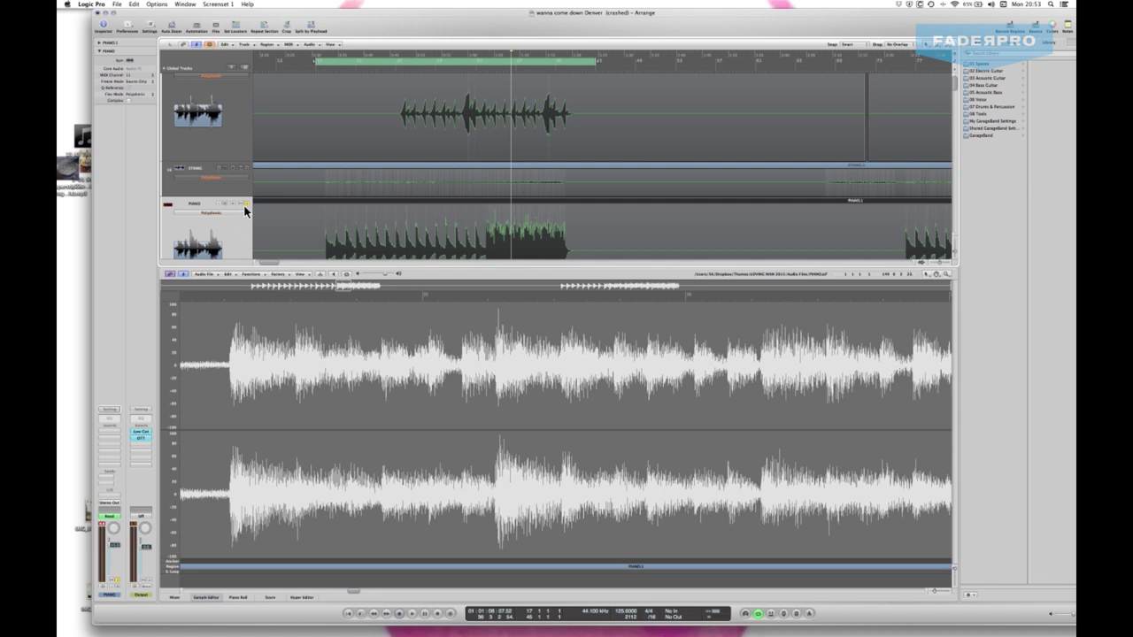
{"action": "left_click_drag", "start_coordinate": [399, 59], "coordinate": [591, 87]}
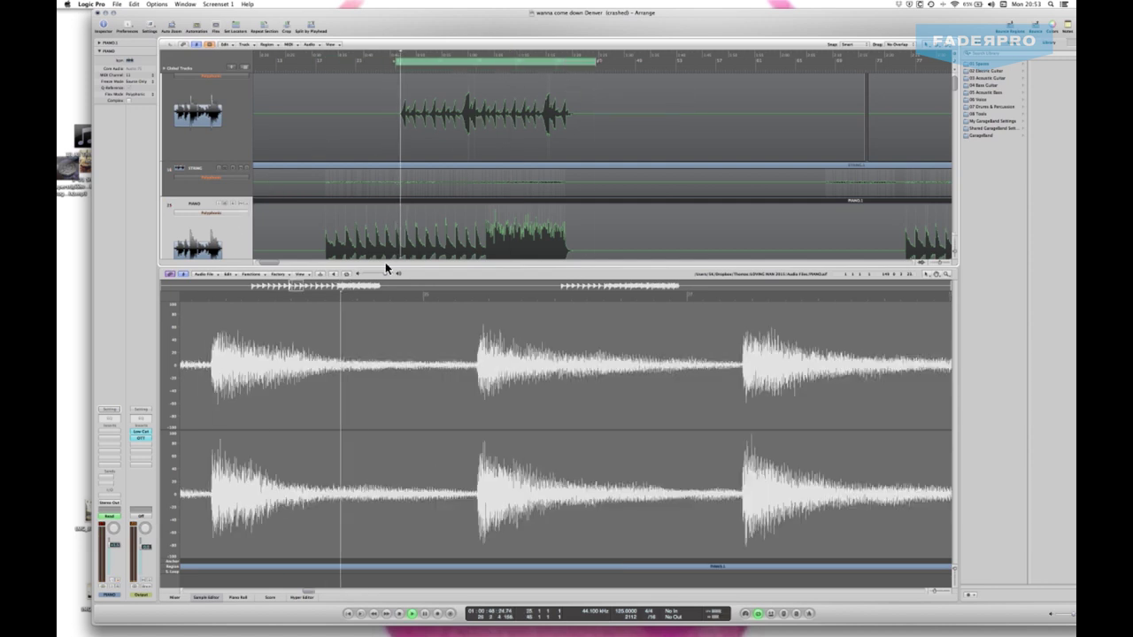
Step: Give the tracks more room above the editor and select the ACAPELLA track
{"action": "left_click_drag", "start_coordinate": [394, 272], "coordinate": [399, 392]}
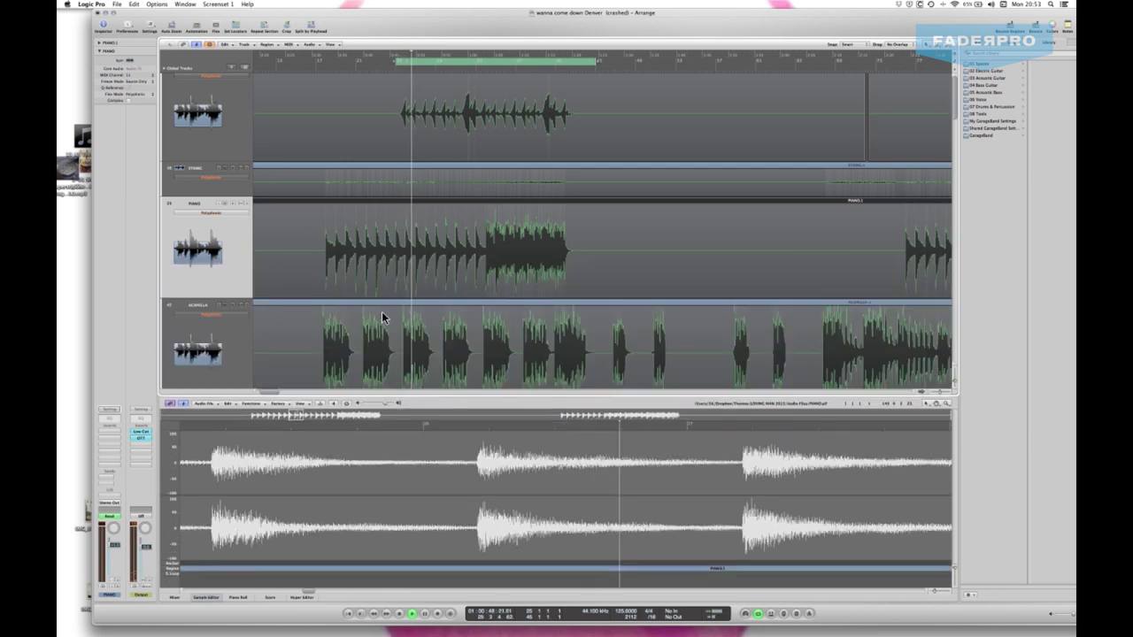
{"action": "scroll", "coordinate": [362, 214], "scroll_direction": "up", "scroll_amount": 1}
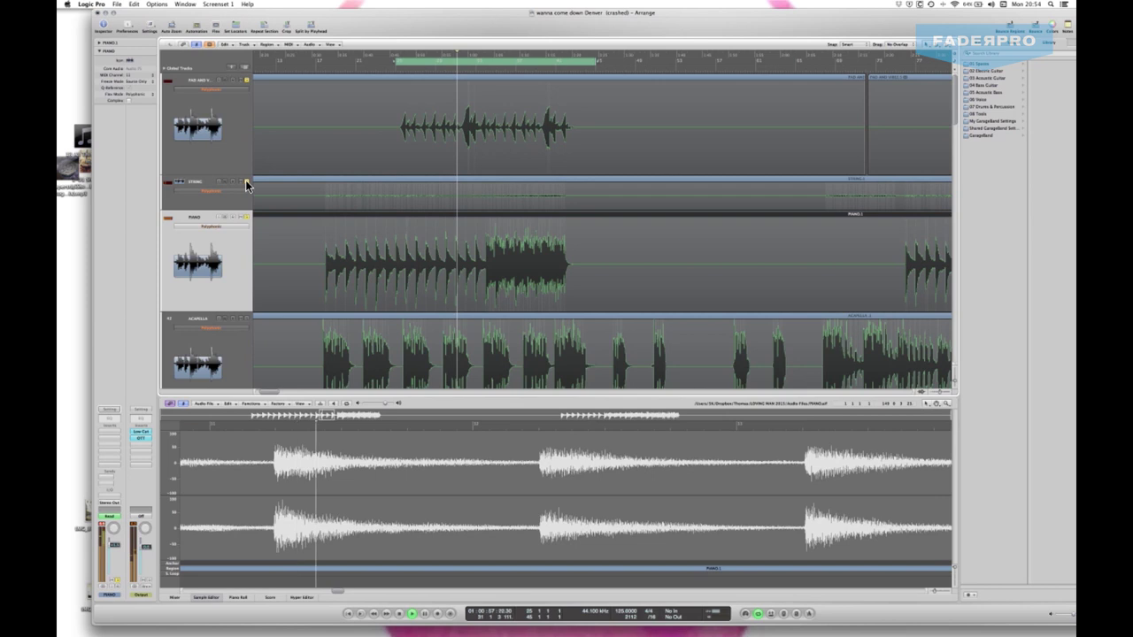
{"action": "scroll", "coordinate": [307, 210], "scroll_direction": "down", "scroll_amount": 3}
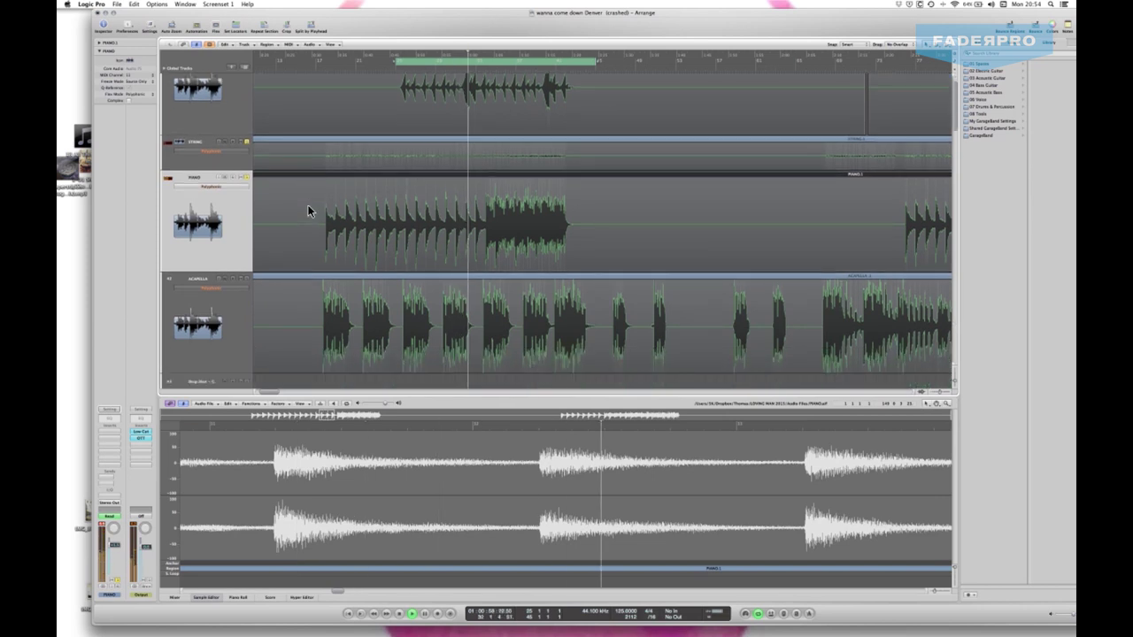
{"action": "scroll", "coordinate": [307, 204], "scroll_direction": "down", "scroll_amount": 6}
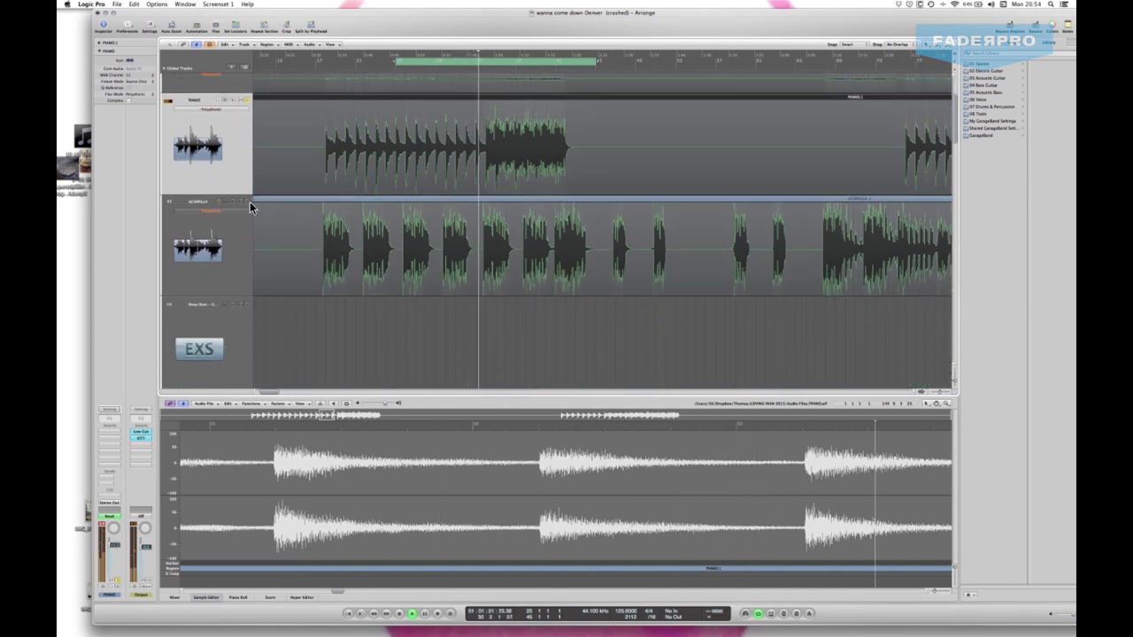
{"action": "left_click", "coordinate": [249, 202]}
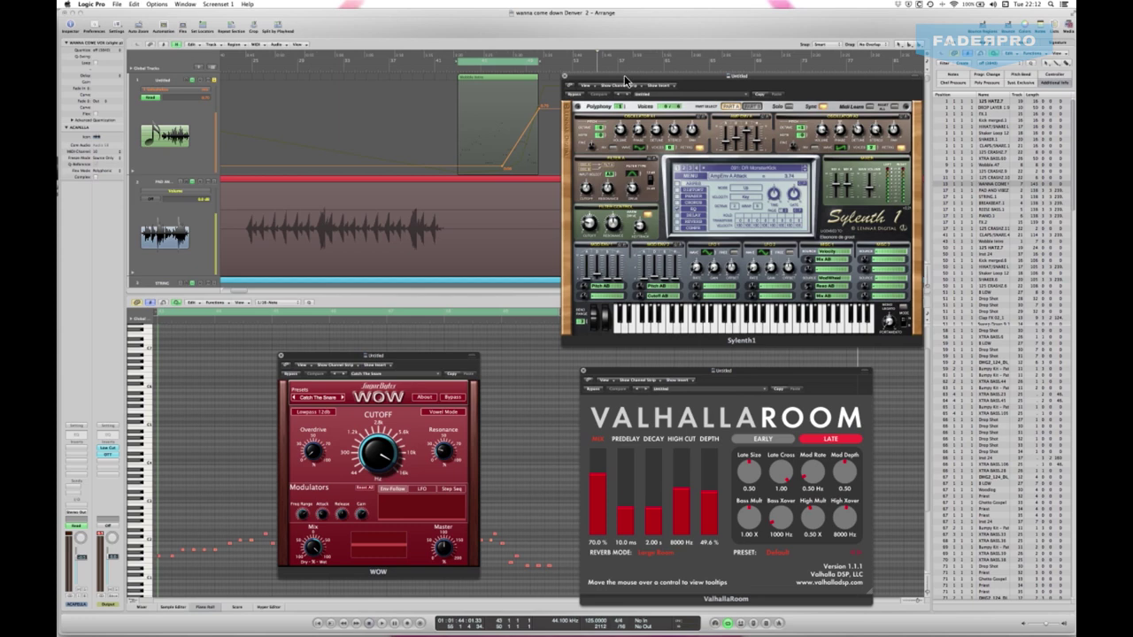
Step: Nudge the Sylenth1 window up above the WOW and ValhallaRoom windows
{"action": "left_click_drag", "start_coordinate": [625, 78], "coordinate": [624, 58]}
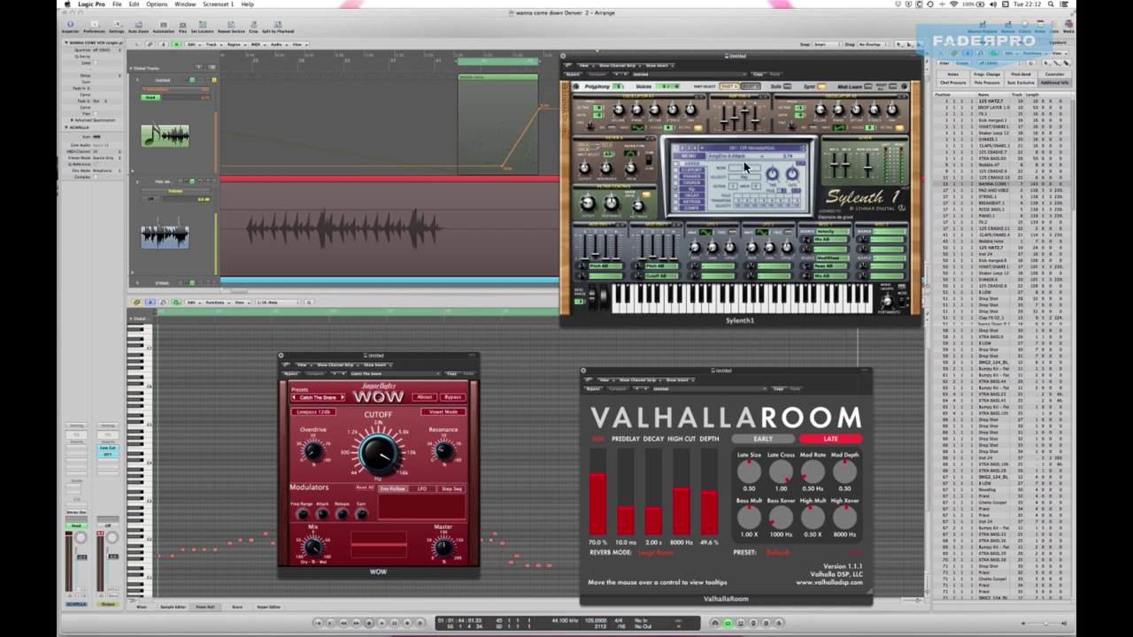
Step: Play the loop, then reopen the WOW filter window and place it over ValhallaRoom
{"action": "left_click", "coordinate": [463, 75]}
{"action": "key", "text": "space"}
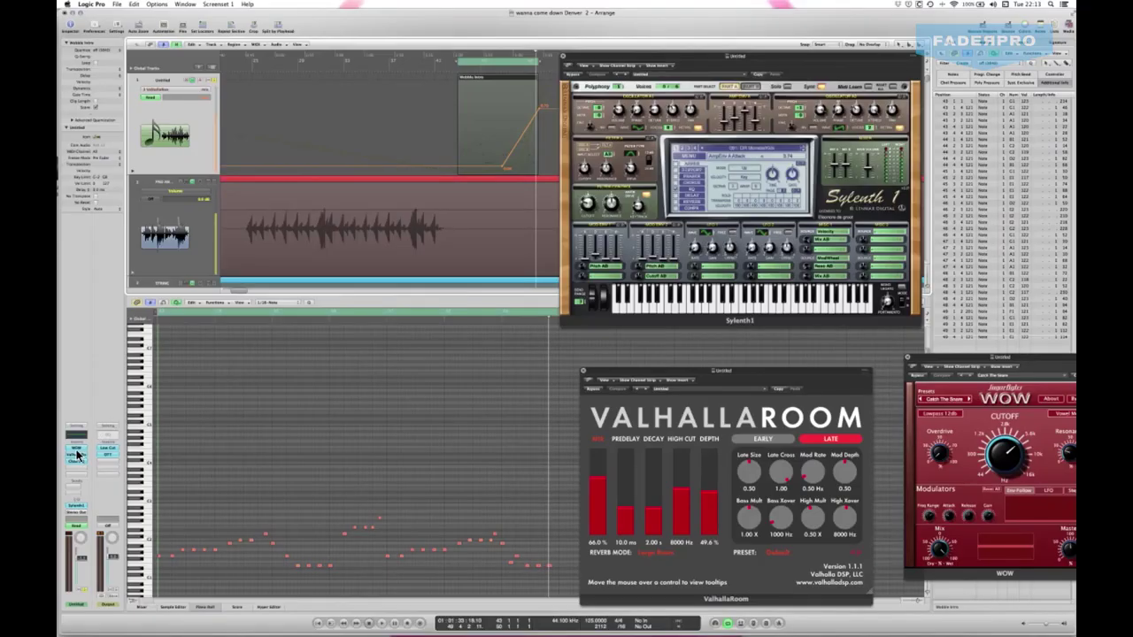
{"action": "left_click", "coordinate": [76, 450]}
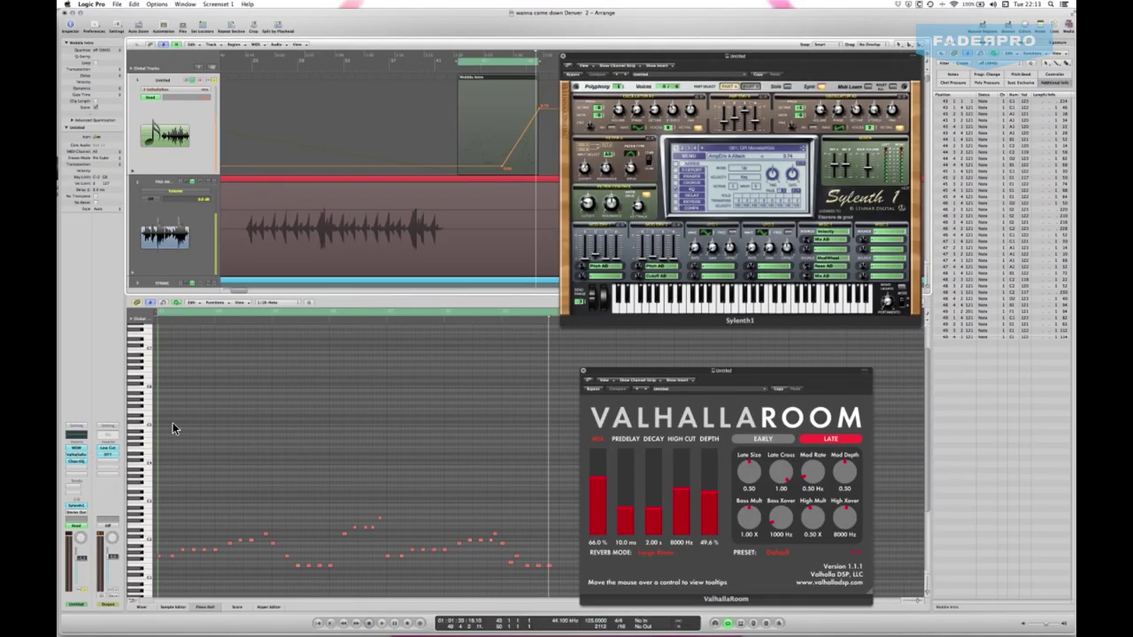
{"action": "left_click", "coordinate": [78, 449]}
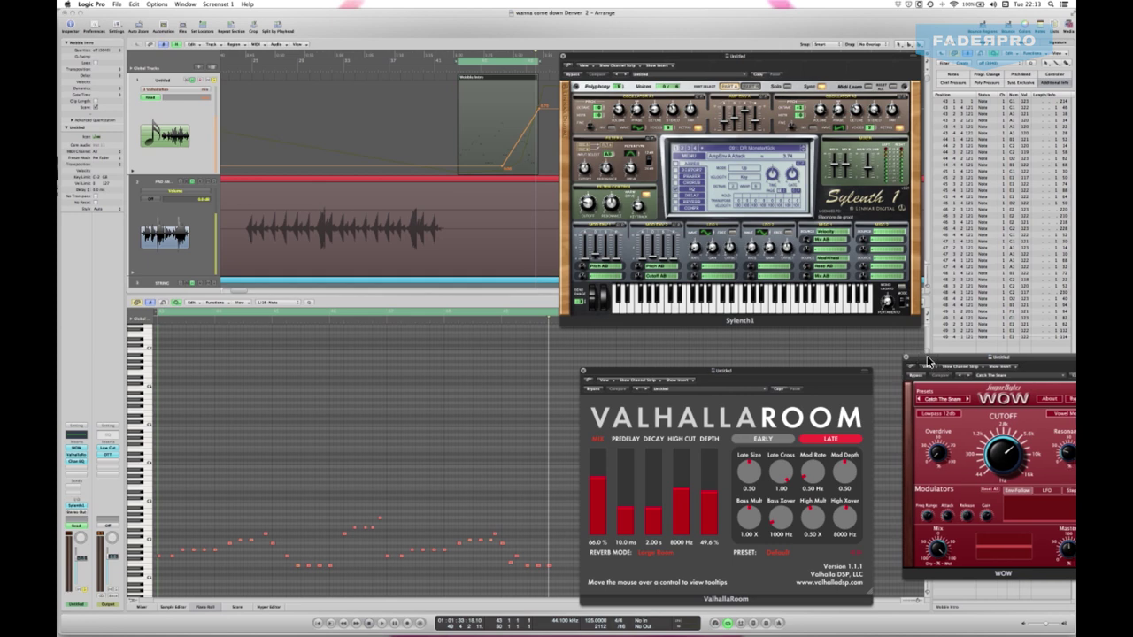
{"action": "left_click_drag", "start_coordinate": [923, 356], "coordinate": [547, 268]}
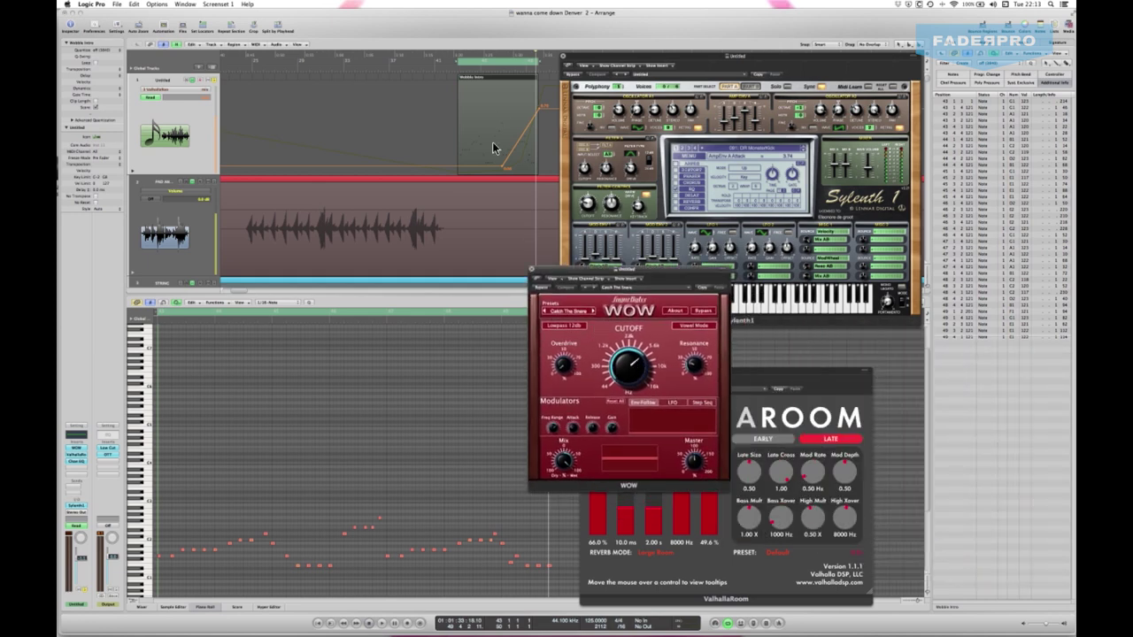
Step: Restart playback and turn the WOW filter's Cutoff knob
{"action": "left_click", "coordinate": [466, 76]}
{"action": "key", "text": "space"}
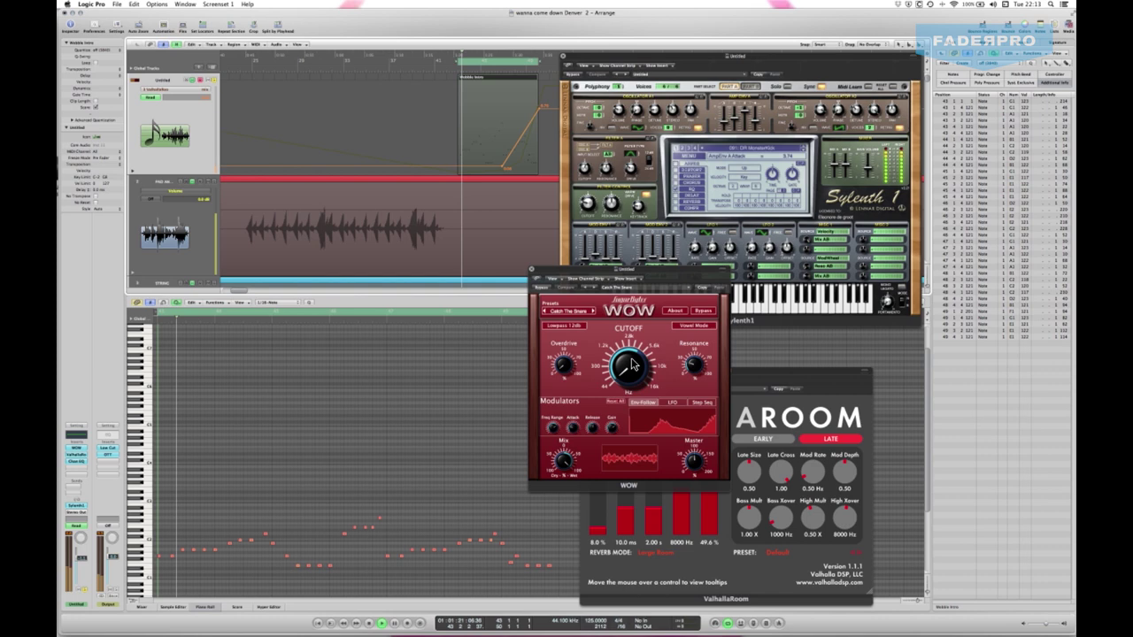
{"action": "left_click_drag", "start_coordinate": [632, 375], "coordinate": [621, 309]}
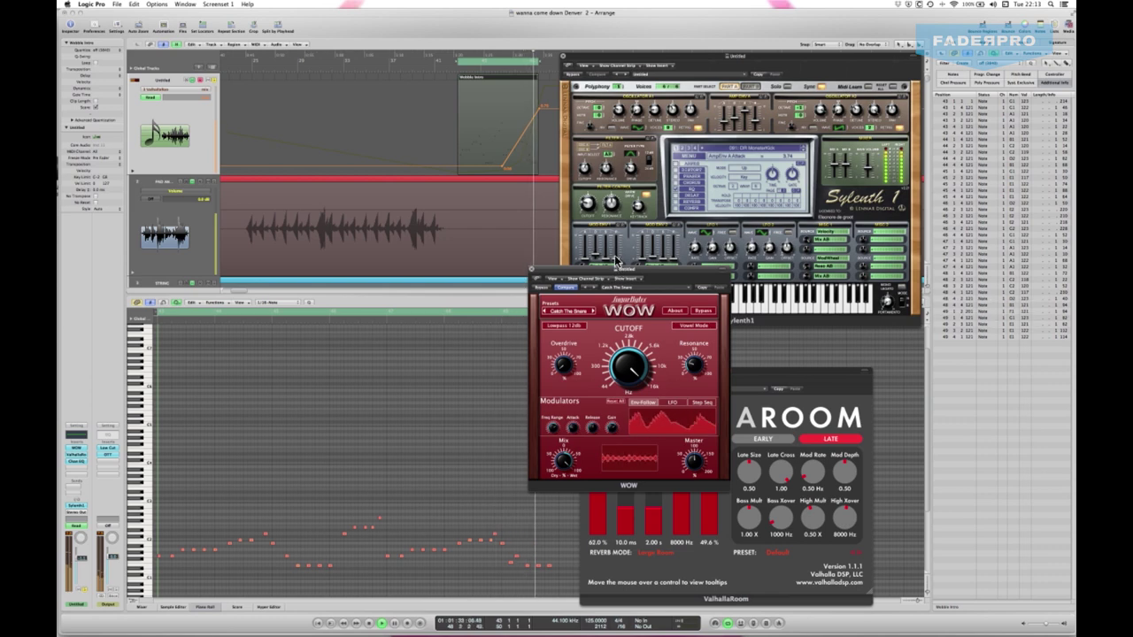
{"action": "scroll", "coordinate": [444, 166], "scroll_direction": "down", "scroll_amount": 5}
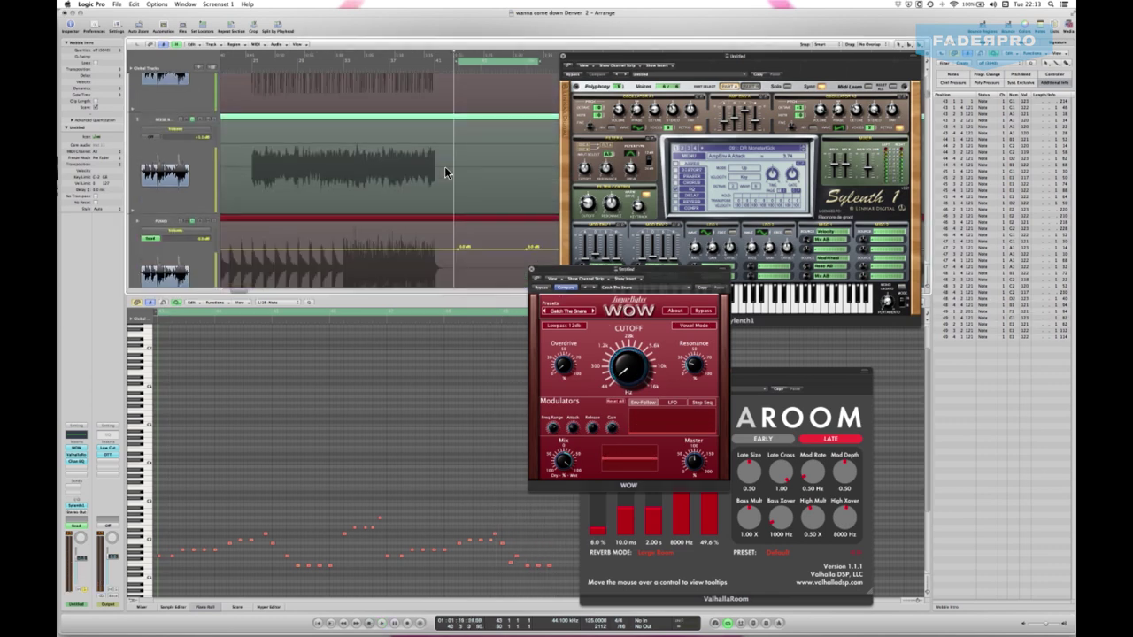
{"action": "scroll", "coordinate": [444, 166], "scroll_direction": "down", "scroll_amount": 3}
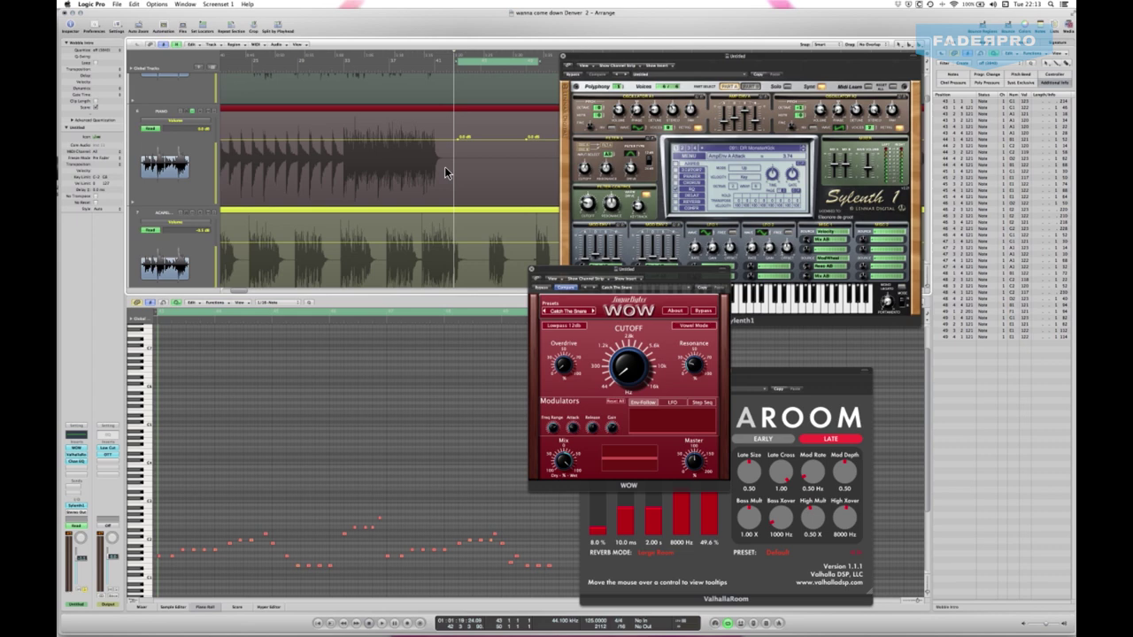
{"action": "scroll", "coordinate": [445, 168], "scroll_direction": "down", "scroll_amount": 3}
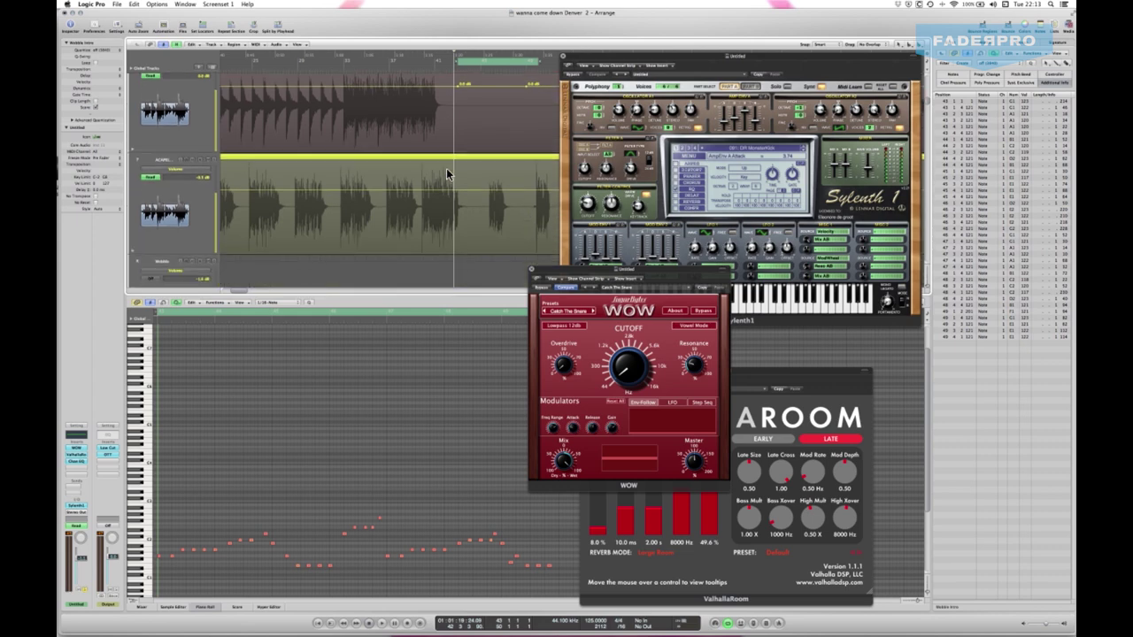
{"action": "scroll", "coordinate": [446, 168], "scroll_direction": "down", "scroll_amount": 5}
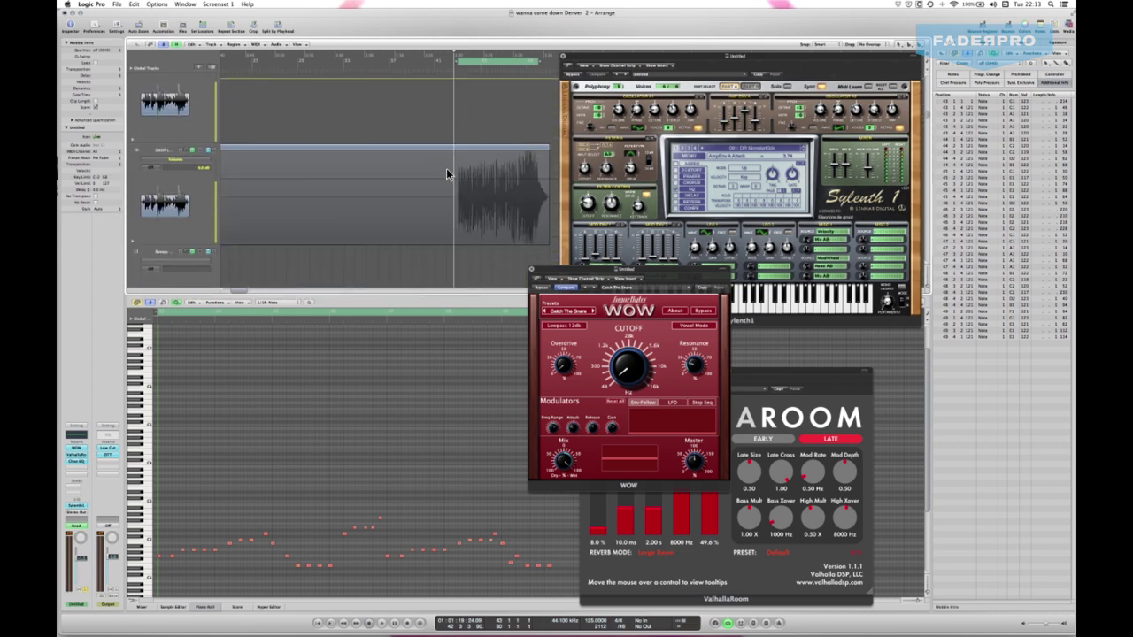
{"action": "scroll", "coordinate": [446, 169], "scroll_direction": "down", "scroll_amount": 5}
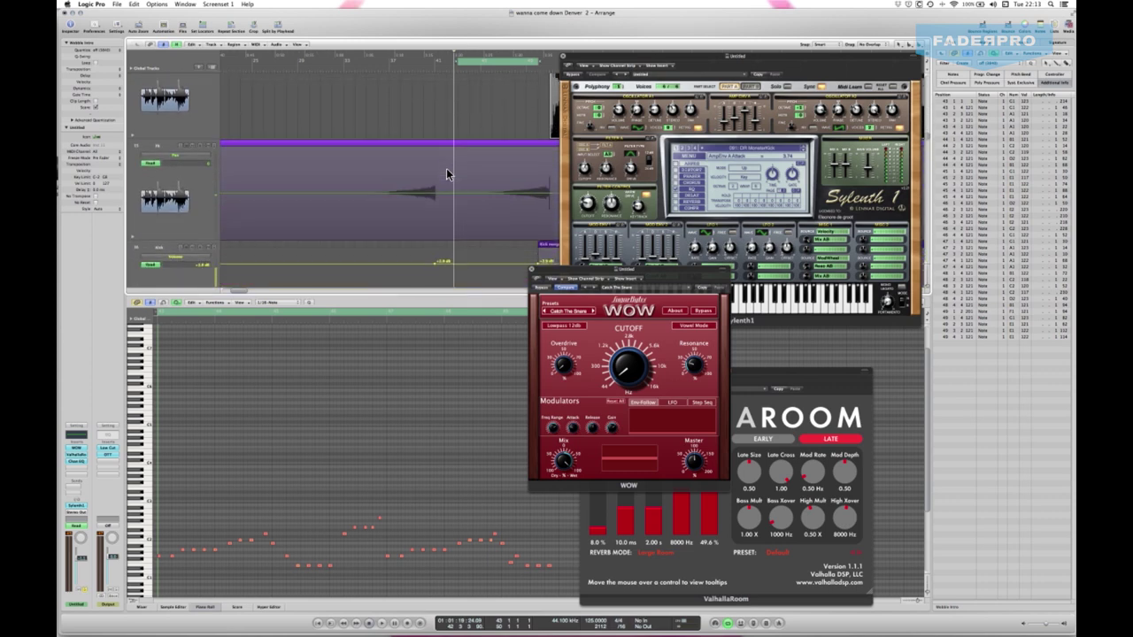
{"action": "scroll", "coordinate": [446, 174], "scroll_direction": "down", "scroll_amount": 8}
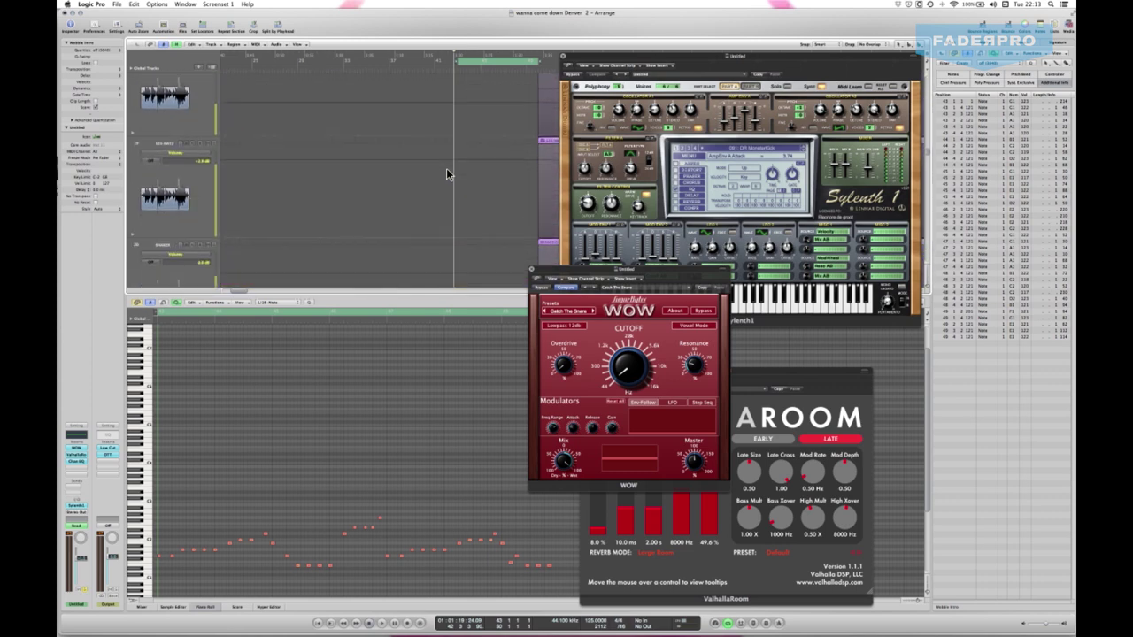
{"action": "scroll", "coordinate": [445, 173], "scroll_direction": "down", "scroll_amount": 3}
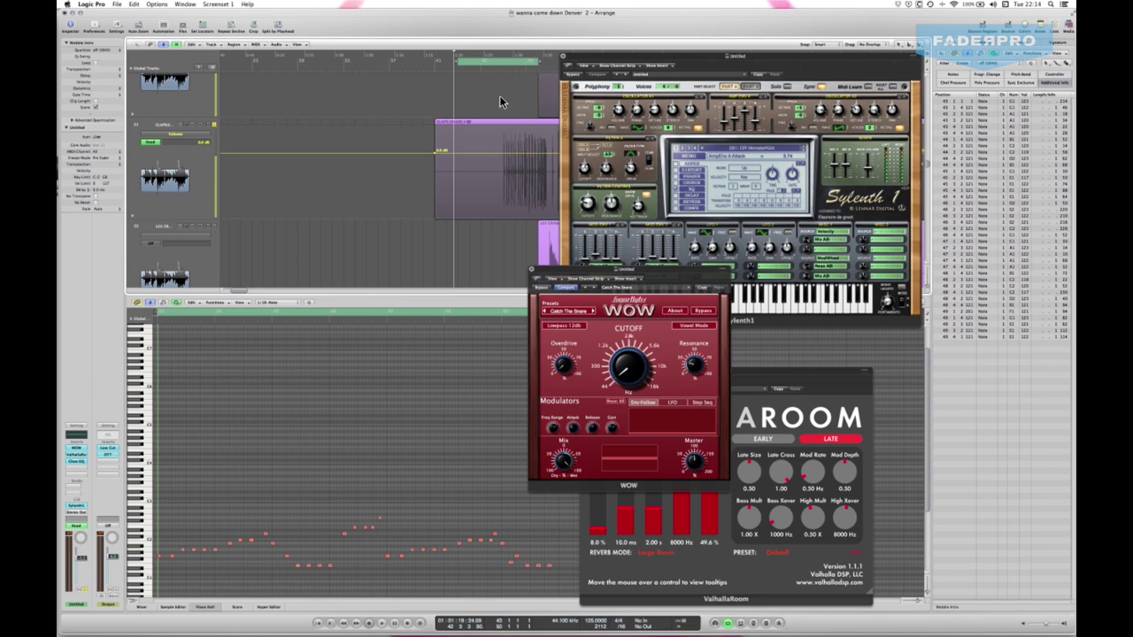
{"action": "scroll", "coordinate": [497, 110], "scroll_direction": "down", "scroll_amount": 3}
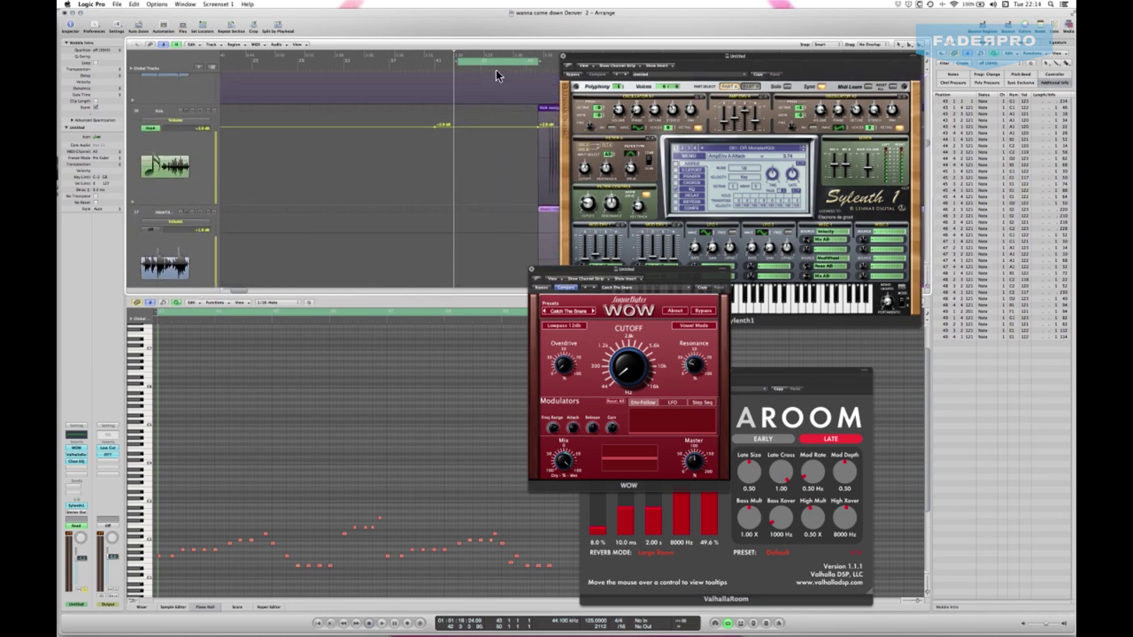
{"action": "scroll", "coordinate": [502, 97], "scroll_direction": "up", "scroll_amount": 3}
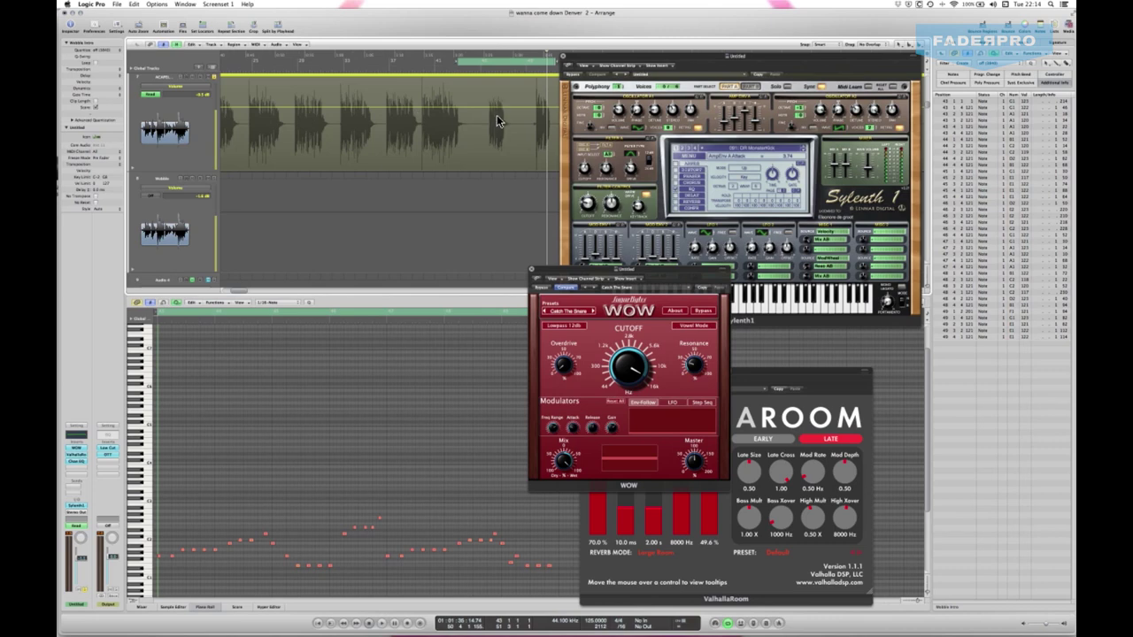
Step: Replay the song from the cycle start, then shift the cycle range later in the song
{"action": "scroll", "coordinate": [486, 124], "scroll_direction": "right", "scroll_amount": 3}
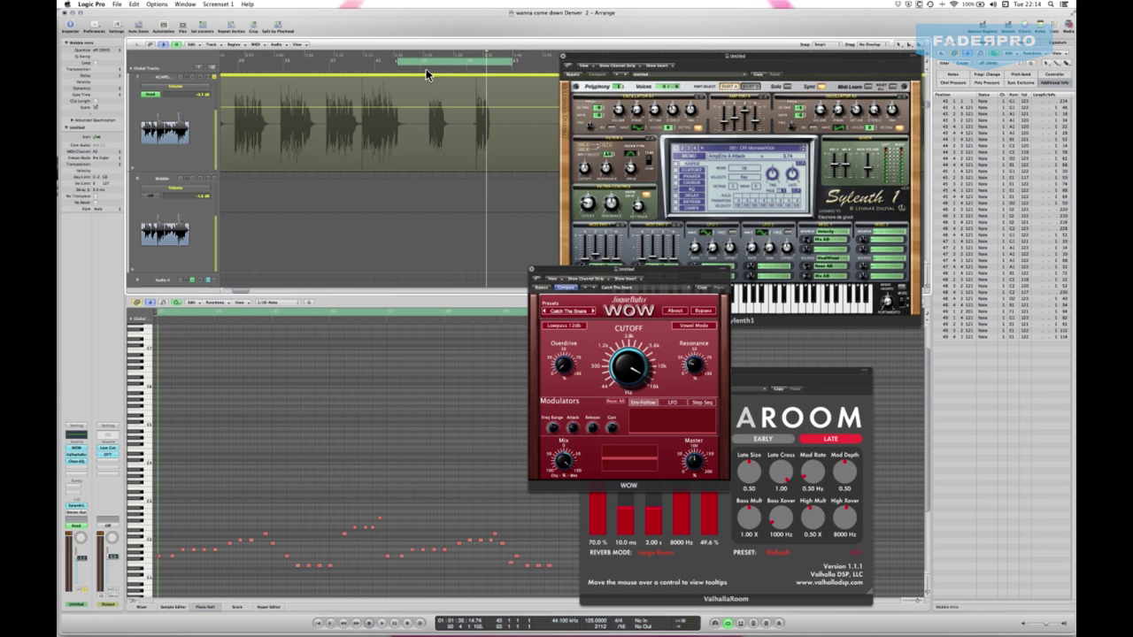
{"action": "key", "text": "space"}
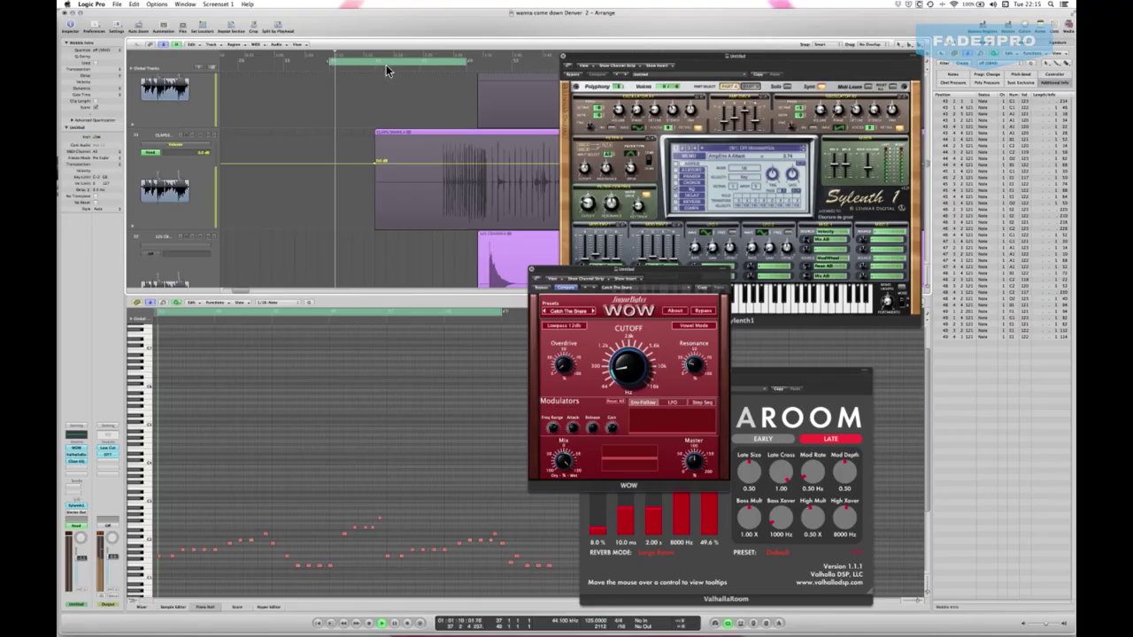
{"action": "left_click_drag", "start_coordinate": [387, 62], "coordinate": [432, 64]}
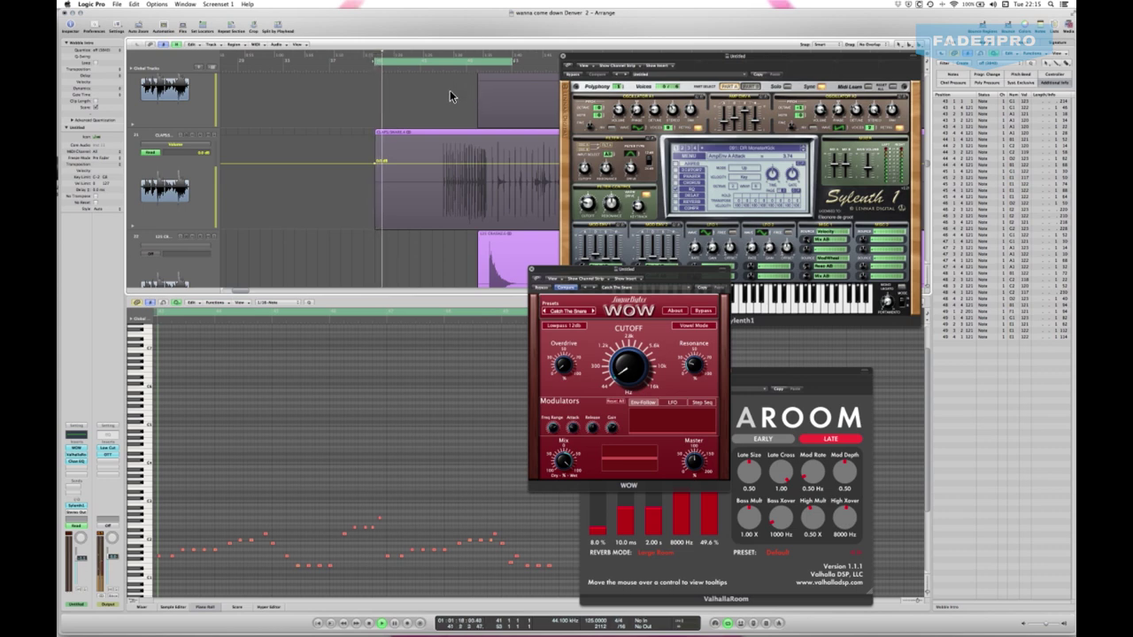
Step: Scroll down through the tracks and bring up the Mission Control overview of the desktop
{"action": "scroll", "coordinate": [449, 90], "scroll_direction": "down", "scroll_amount": 3}
{"action": "scroll", "coordinate": [448, 91], "scroll_direction": "down", "scroll_amount": 3}
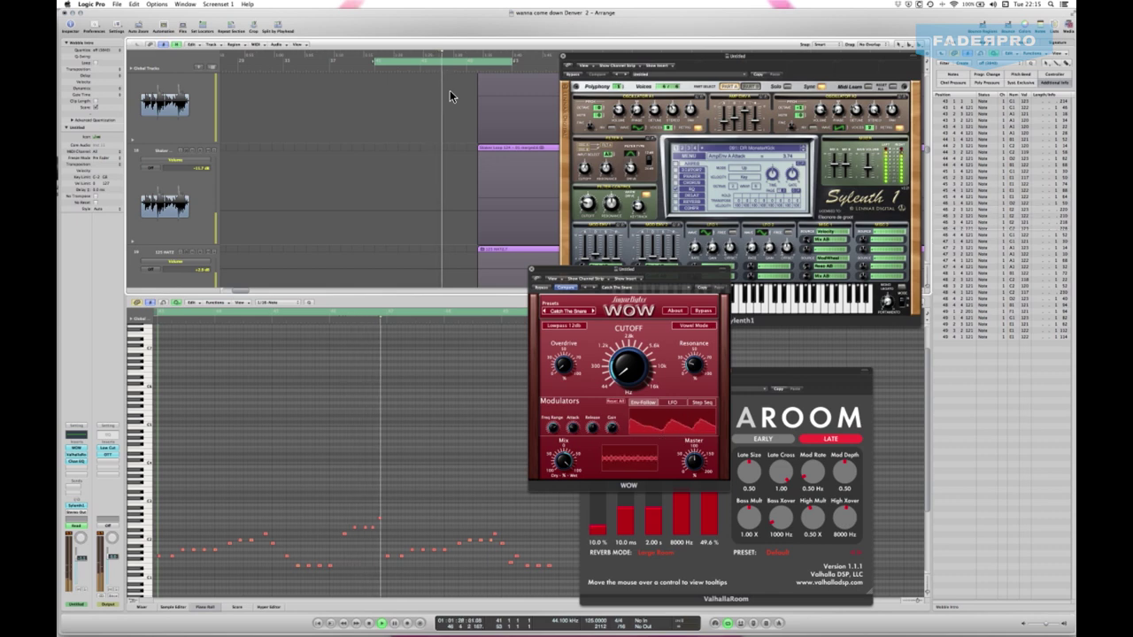
{"action": "key", "text": "ctrl+Up"}
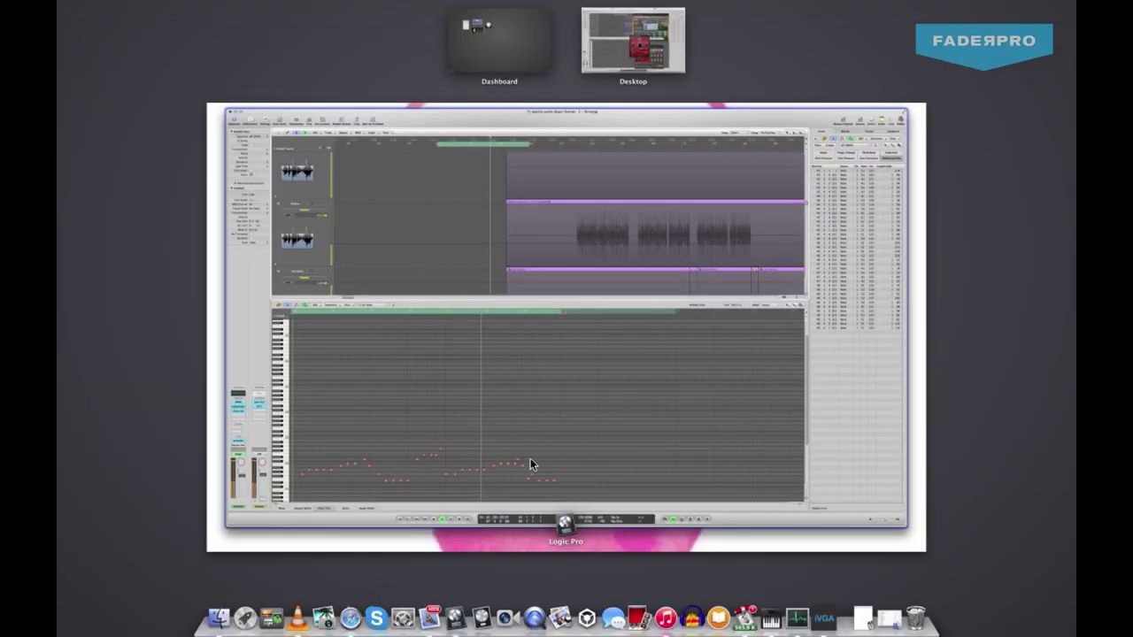
Step: Leave Mission Control by choosing the Desktop space to return to the full Logic Pro desktop
{"action": "left_click", "coordinate": [531, 455]}
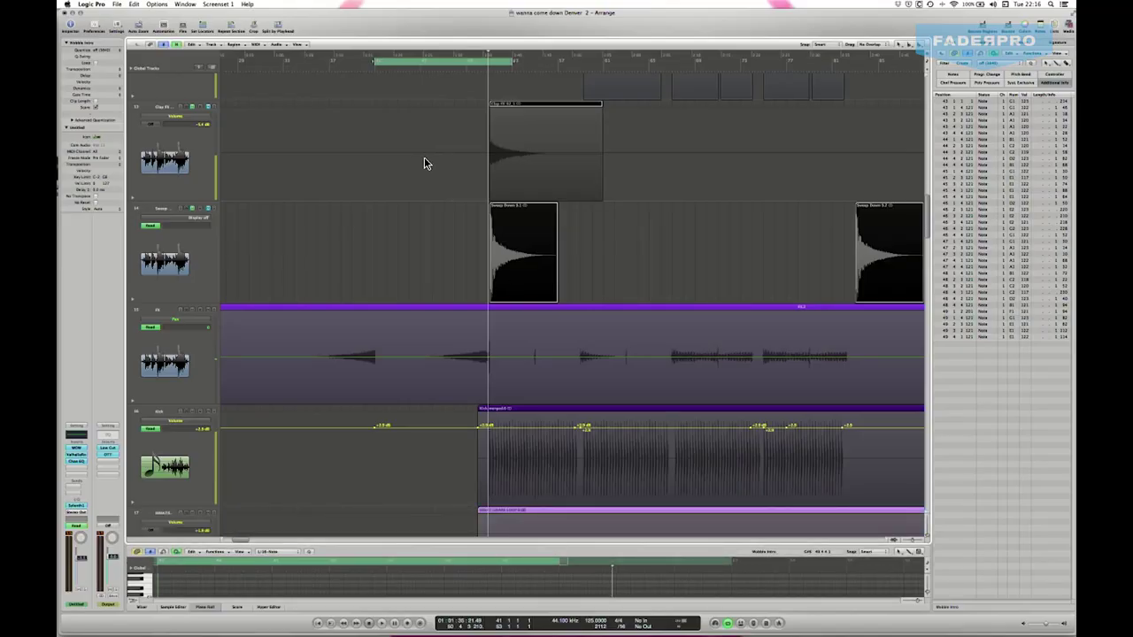
Step: Scroll the enlarged arrangement up to view the upper tracks
{"action": "scroll", "coordinate": [423, 168], "scroll_direction": "up", "scroll_amount": 10}
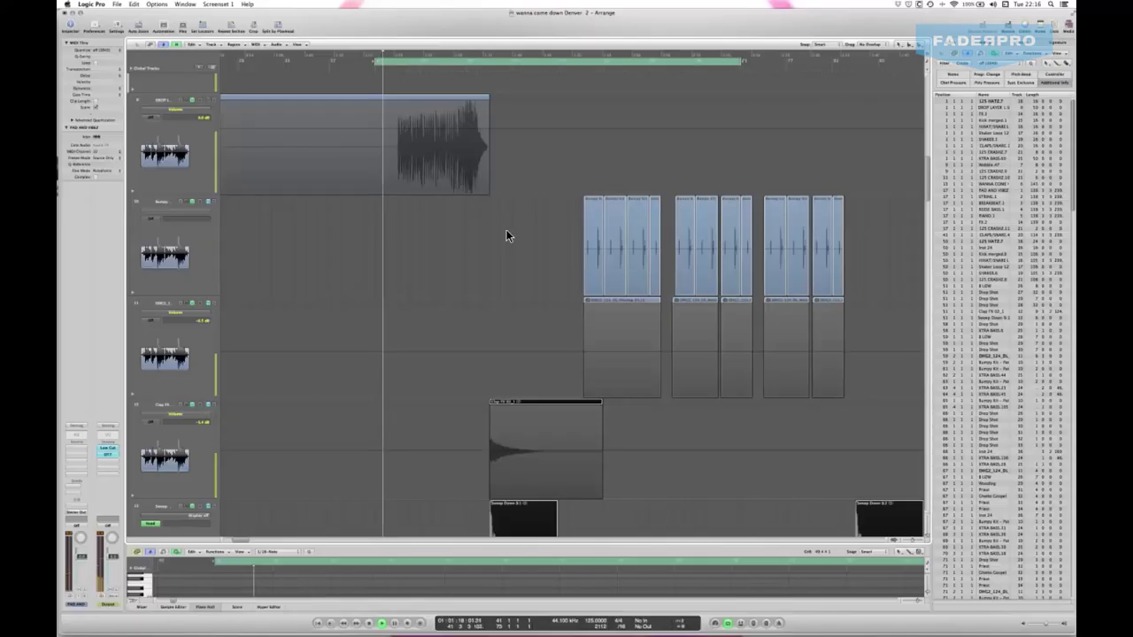
Step: Browse the tracks during playback, then hide the marked tracks in the bottom folder group
{"action": "scroll", "coordinate": [506, 230], "scroll_direction": "down", "scroll_amount": 3}
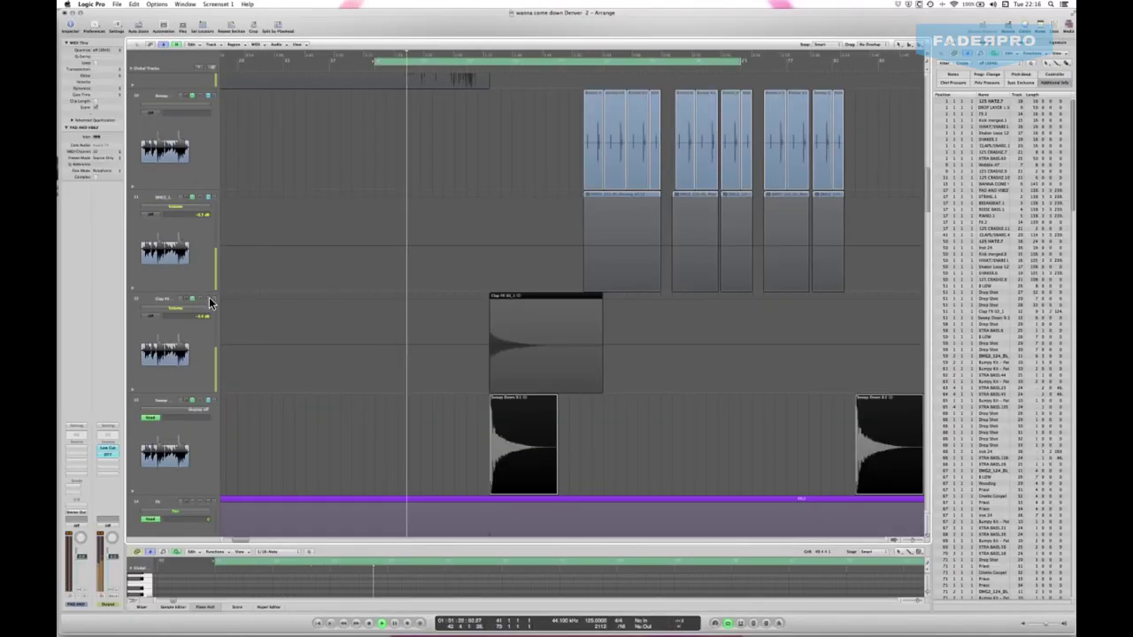
{"action": "scroll", "coordinate": [350, 257], "scroll_direction": "up", "scroll_amount": 6}
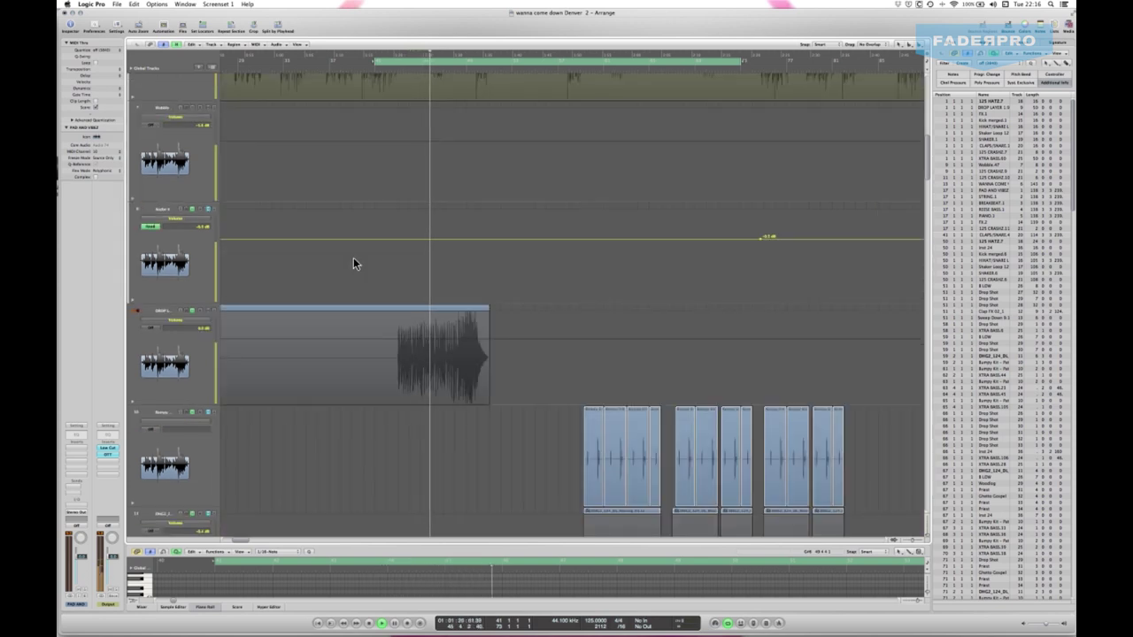
{"action": "scroll", "coordinate": [389, 263], "scroll_direction": "up", "scroll_amount": 3}
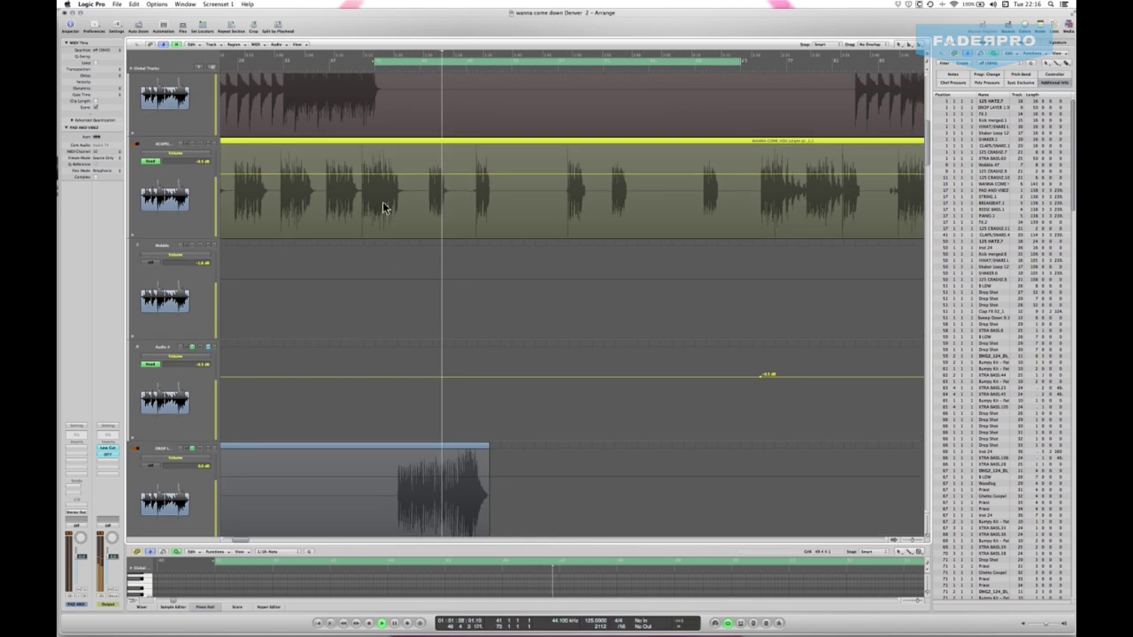
{"action": "scroll", "coordinate": [403, 186], "scroll_direction": "up", "scroll_amount": 1}
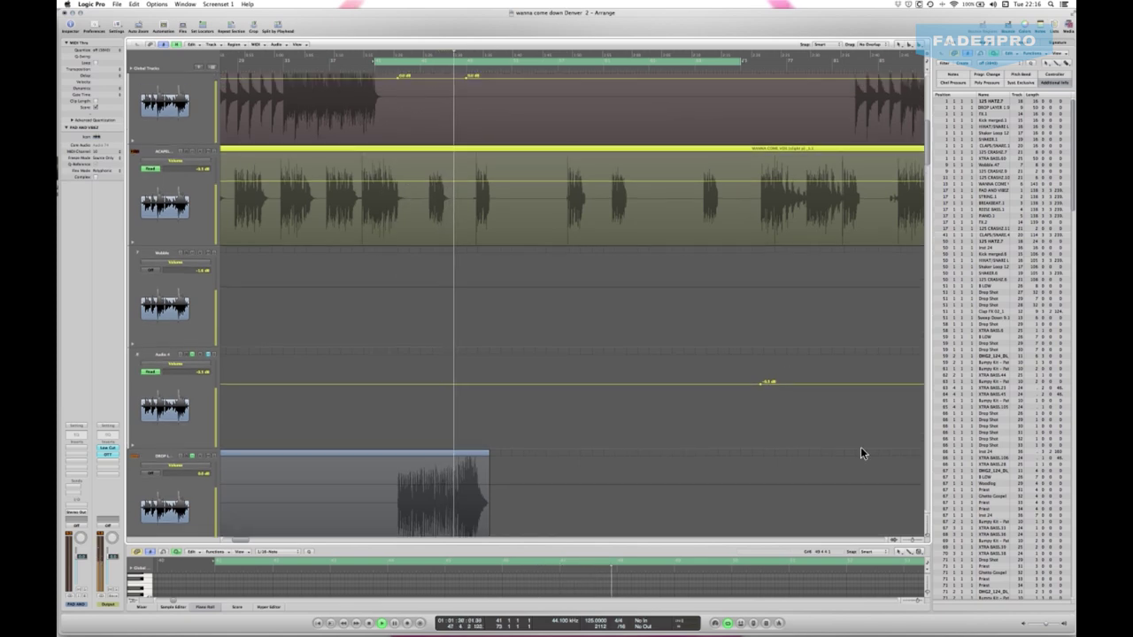
{"action": "scroll", "coordinate": [927, 533], "scroll_direction": "down", "scroll_amount": 10}
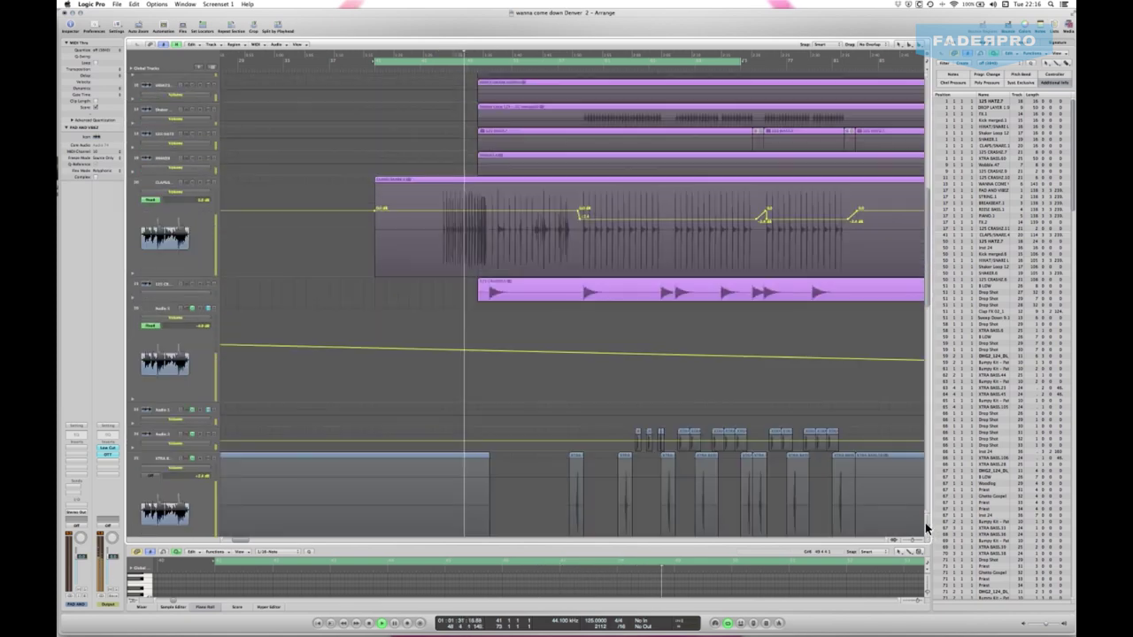
{"action": "scroll", "coordinate": [576, 306], "scroll_direction": "up", "scroll_amount": 8}
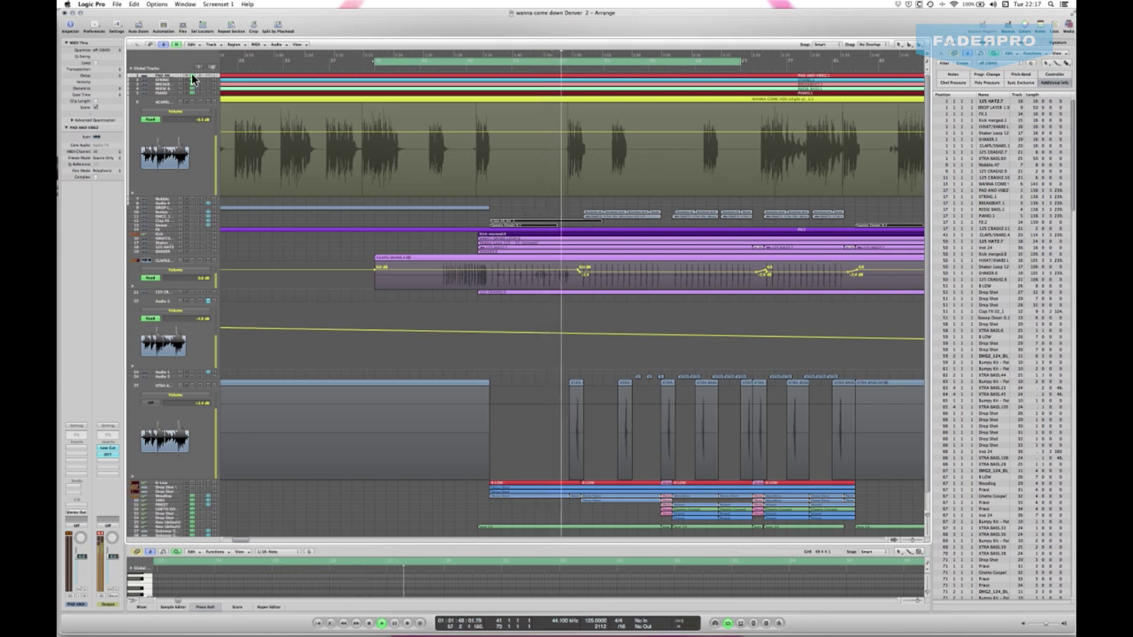
{"action": "key", "text": "h"}
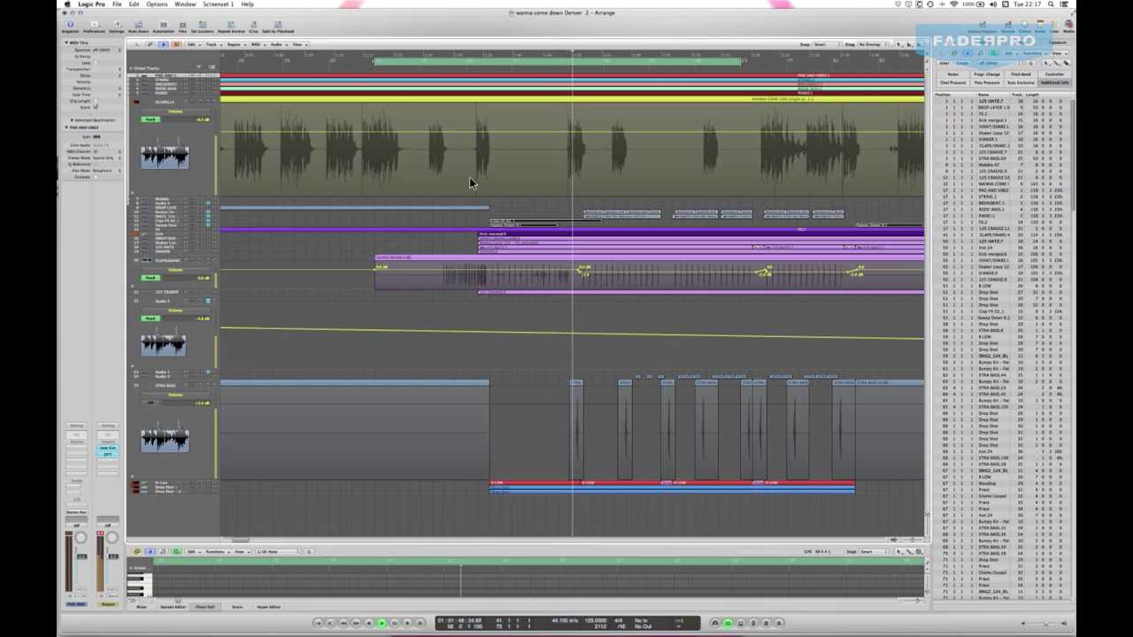